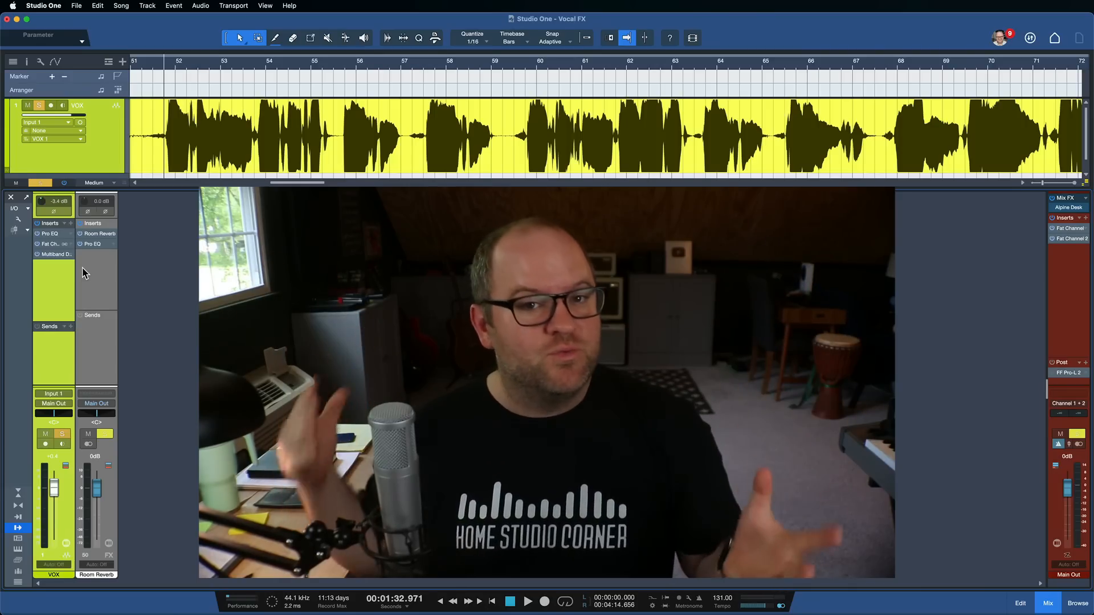
Step: Play back a short phrase of the VOX vocal without any reverb, and stop
key(space)
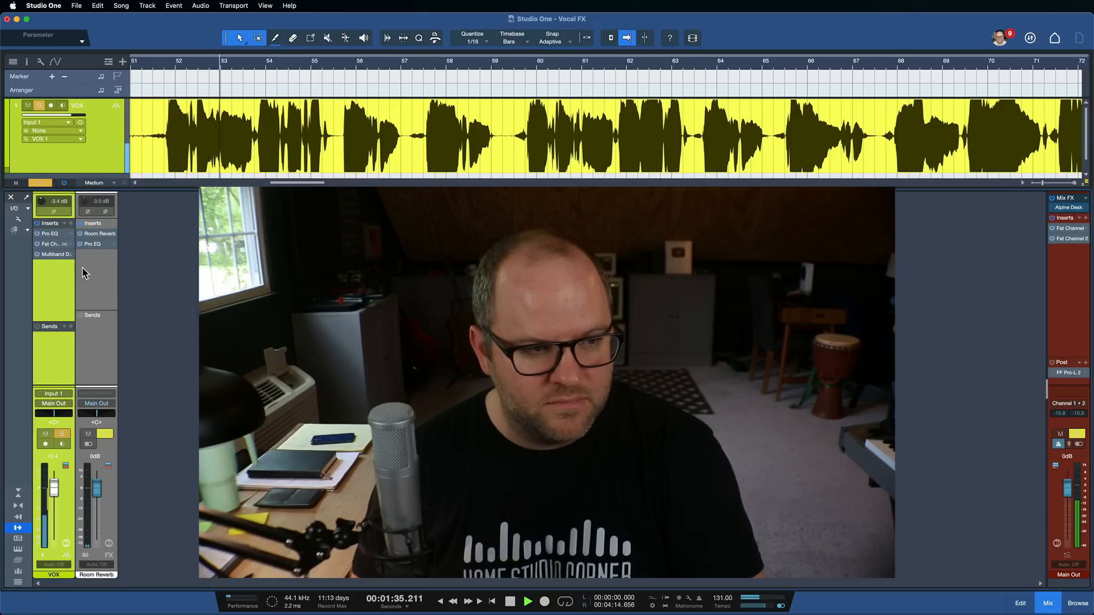
key(space)
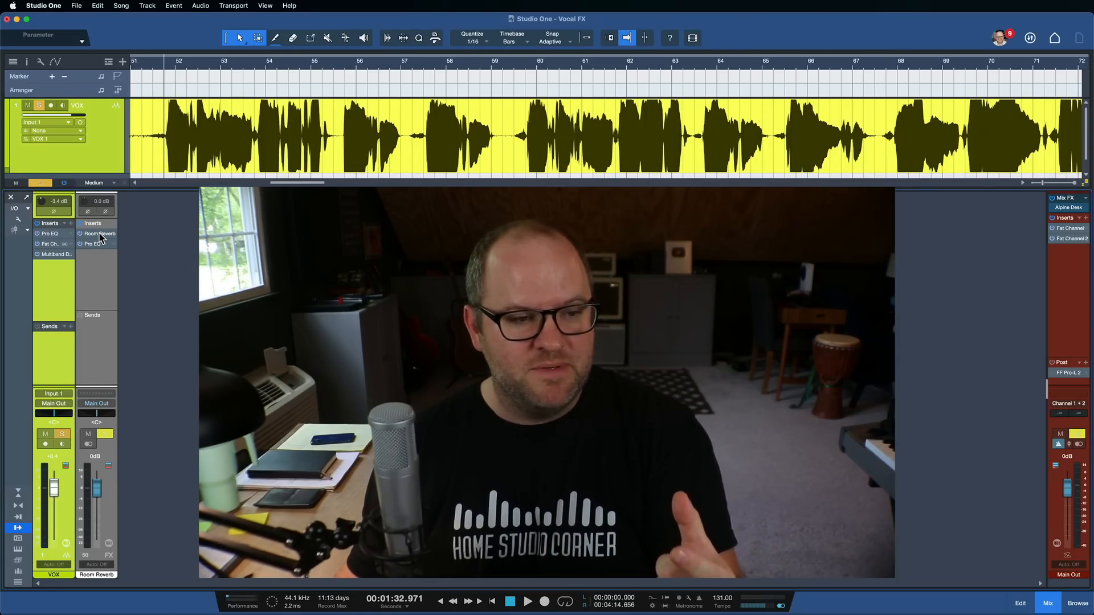
Step: Copy the Room Reverb insert onto the VOX channel and audition it with its global mix at 51.5%
drag(100, 236, 48, 288)
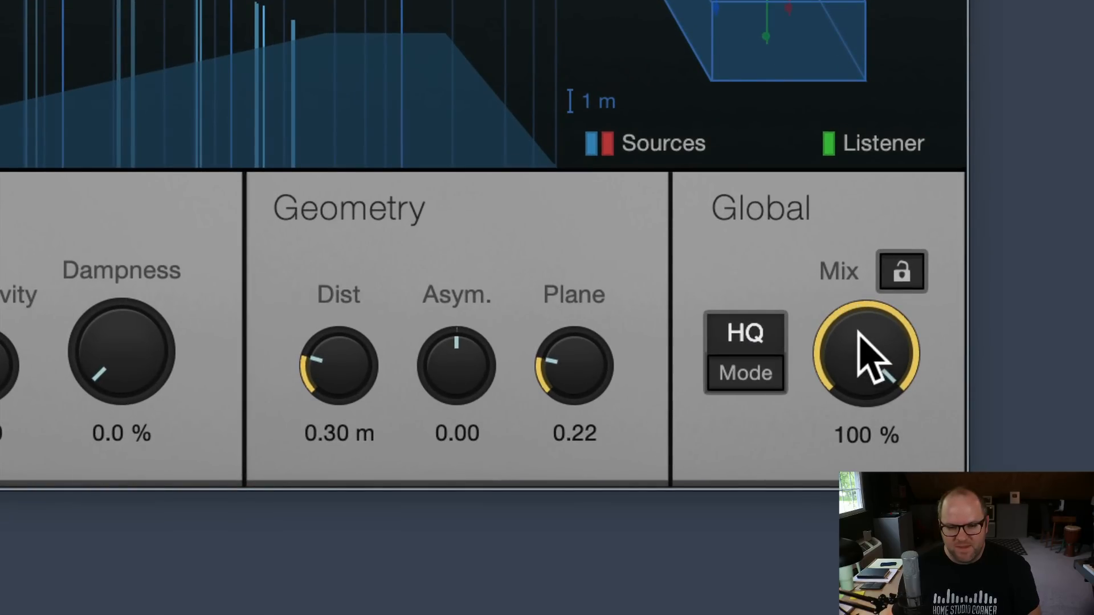
drag(871, 353, 843, 396)
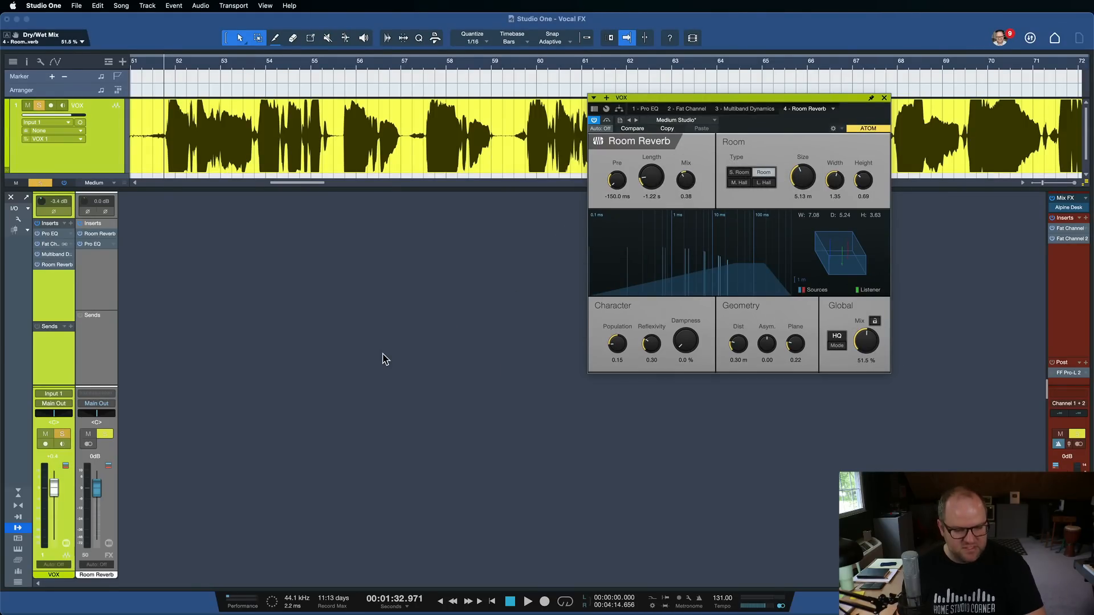
key(space)
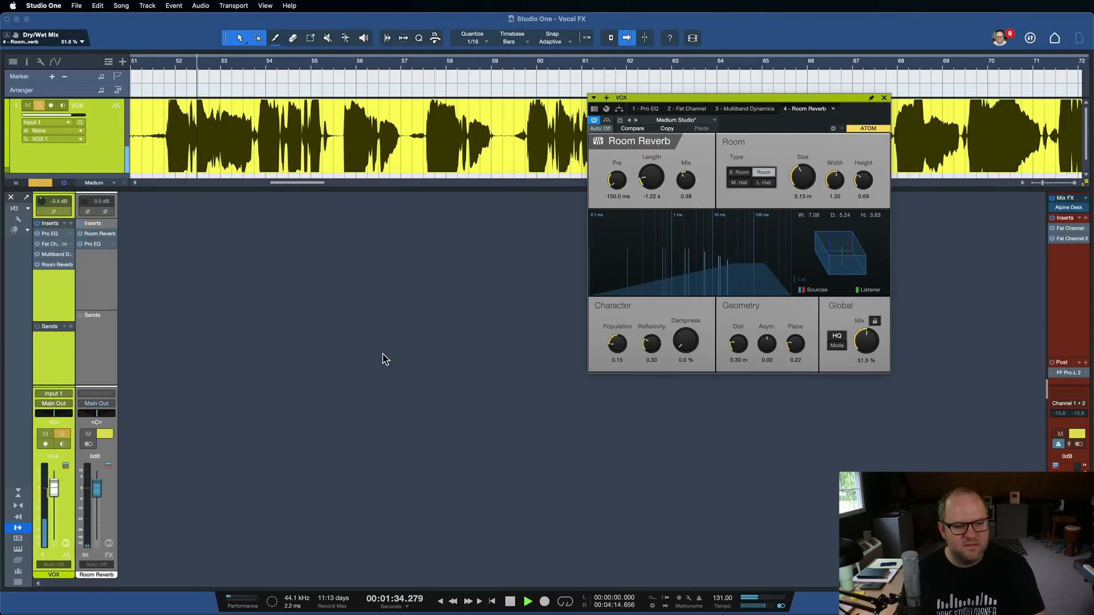
key(space)
Step: Set the global mix of the VOX channel's Room Reverb to 27.5% and audition the vocal
drag(870, 346, 860, 370)
key(space)
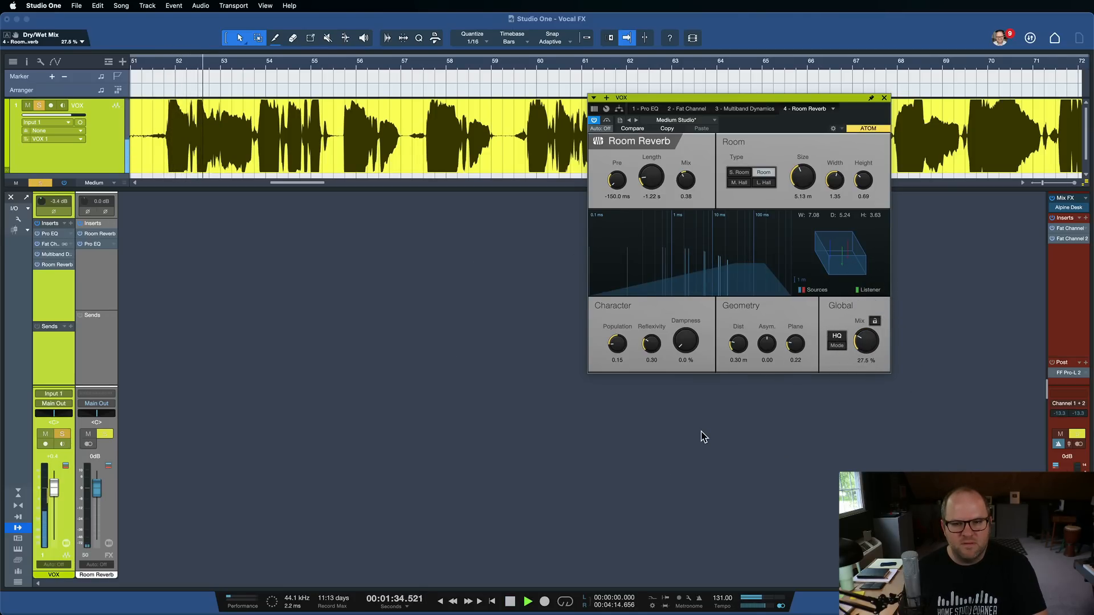
key(space)
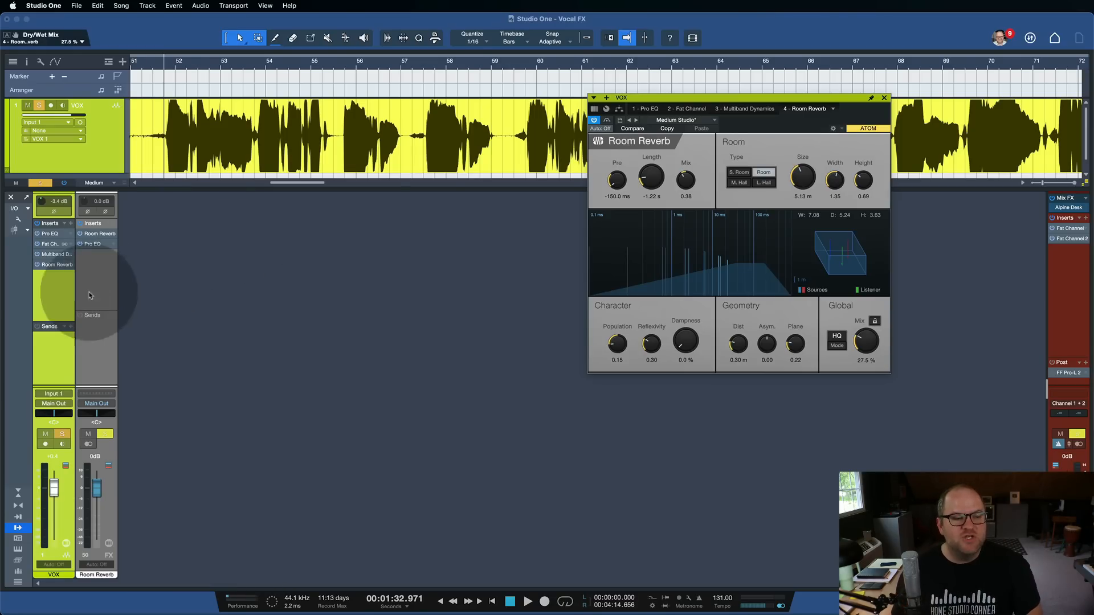
Step: Remove the Room Reverb insert from the VOX channel
right_click(74, 264)
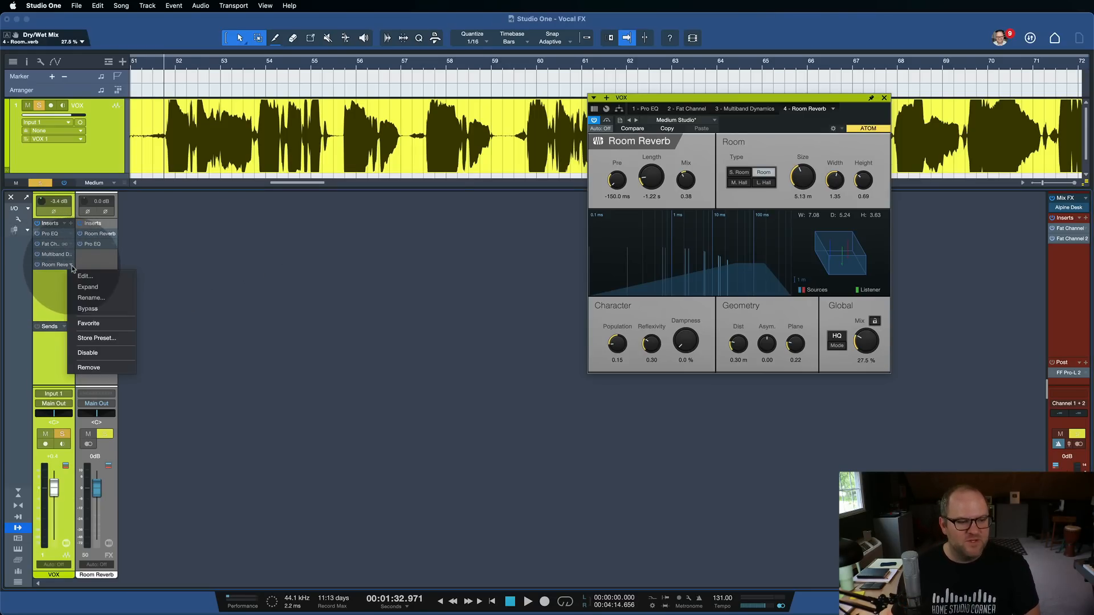
click(94, 364)
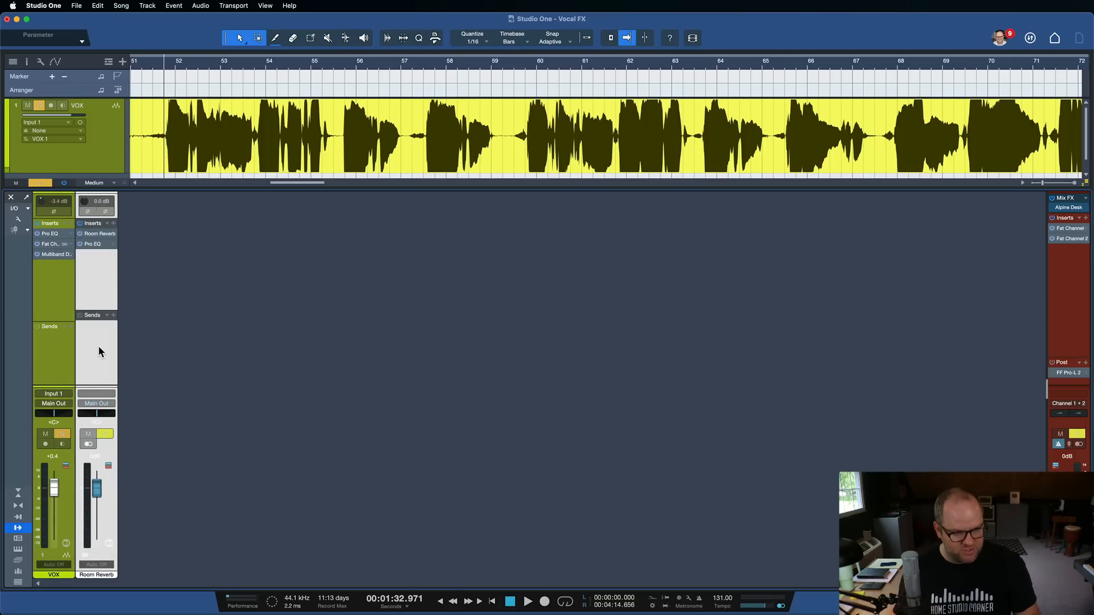
Step: Add a send from the VOX channel to the Room Reverb channel and pull its level all the way down
click(67, 339)
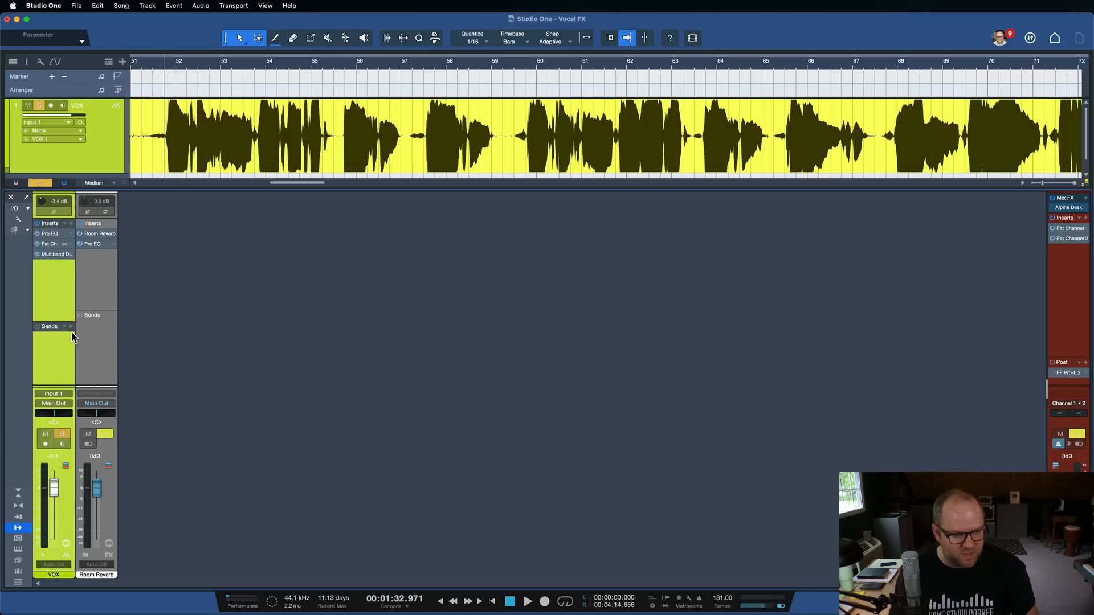
click(70, 327)
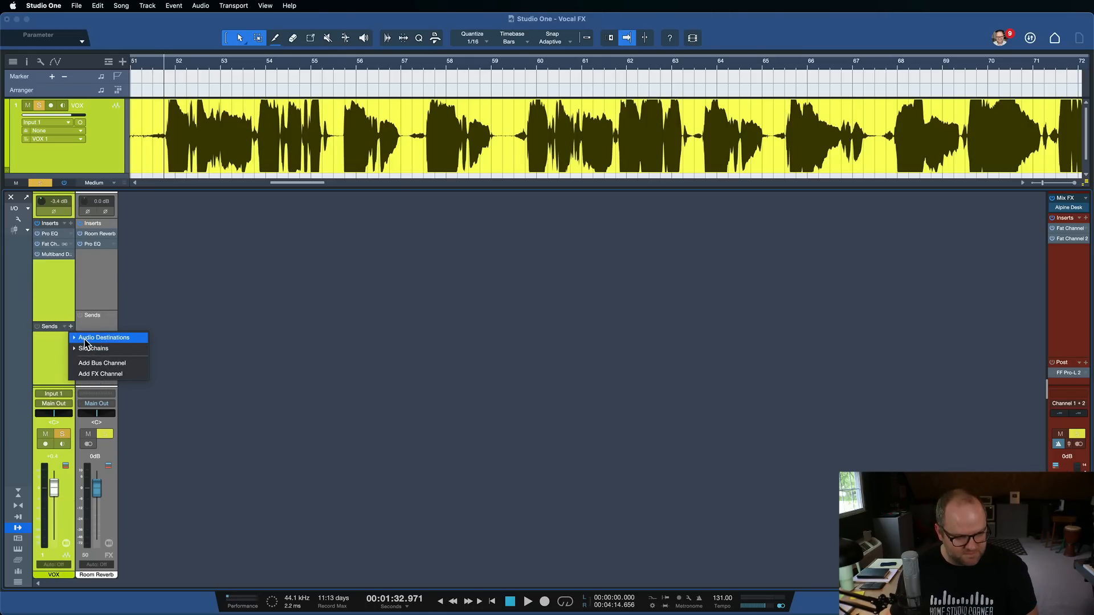
click(86, 338)
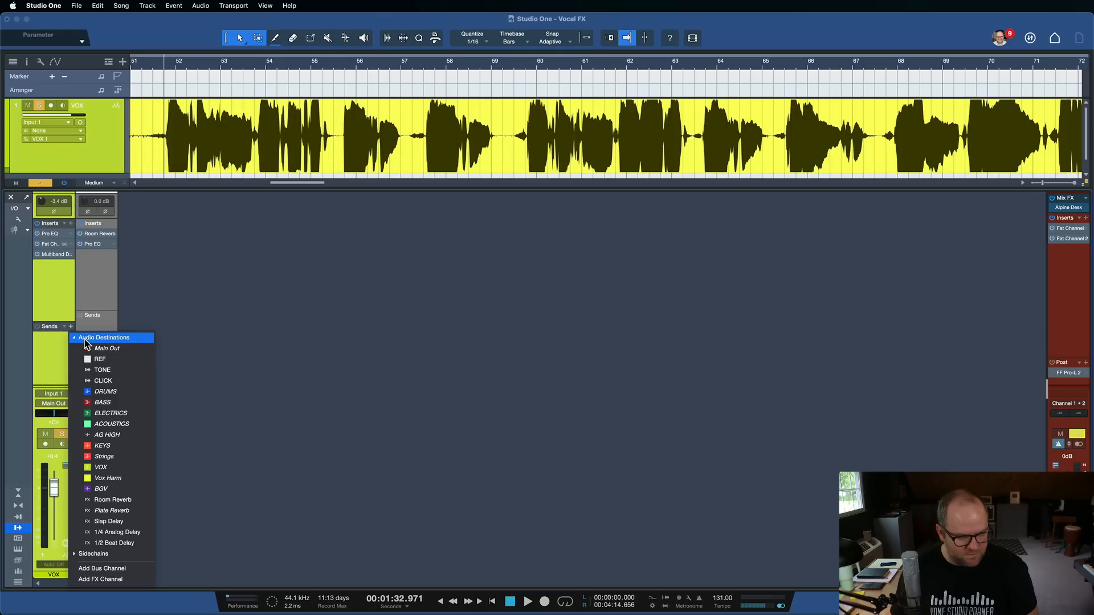
click(100, 498)
drag(56, 346, 34, 346)
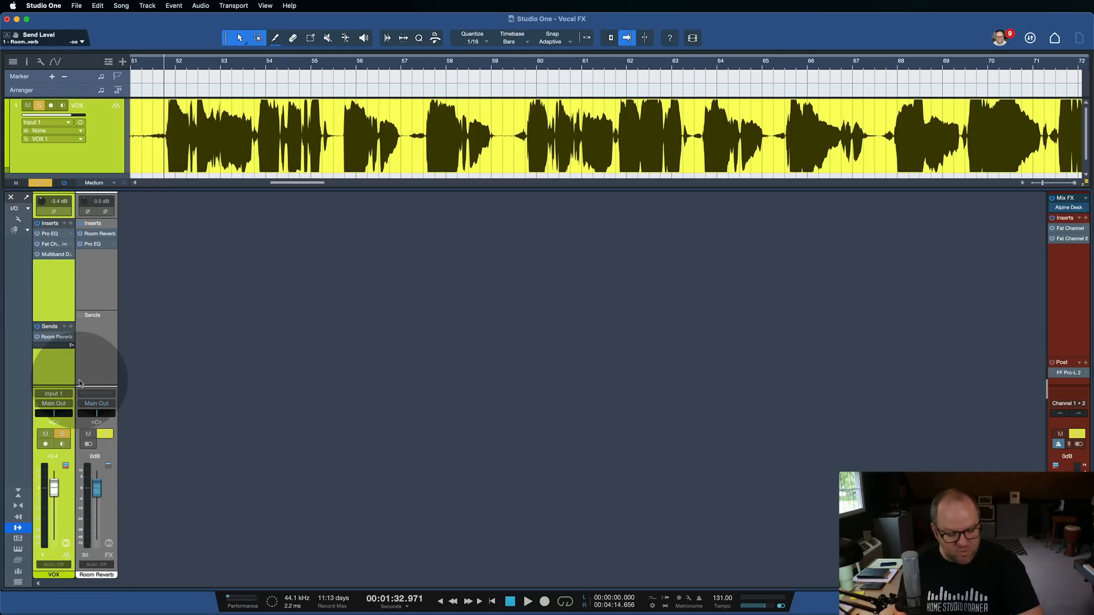
Step: Raise the VOX channel's Room Reverb send to +1.8 dB while auditioning the vocal
key(space)
drag(47, 346, 65, 343)
key(space)
click(65, 343)
click(97, 286)
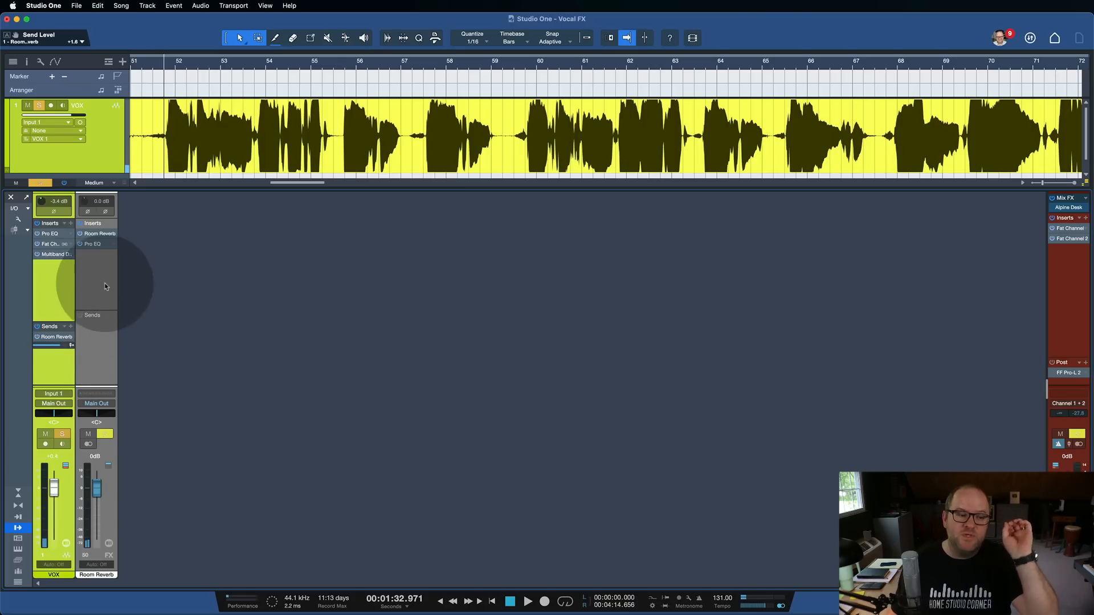
Step: Examine the Room Reverb settings on the effects channel and compare them with the VOX channel's Pro EQ
click(98, 235)
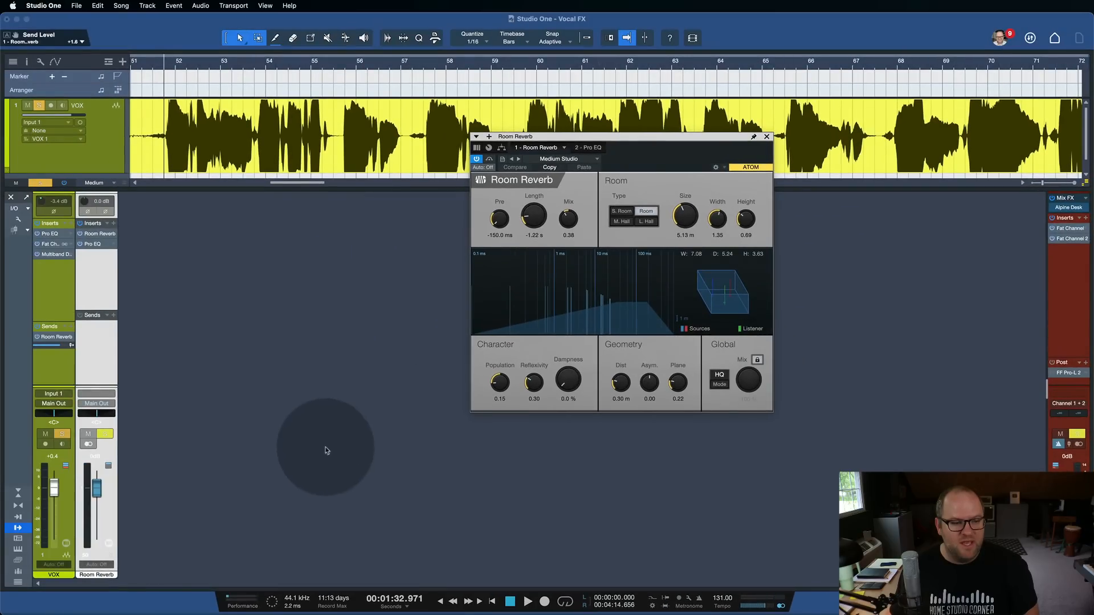
click(53, 306)
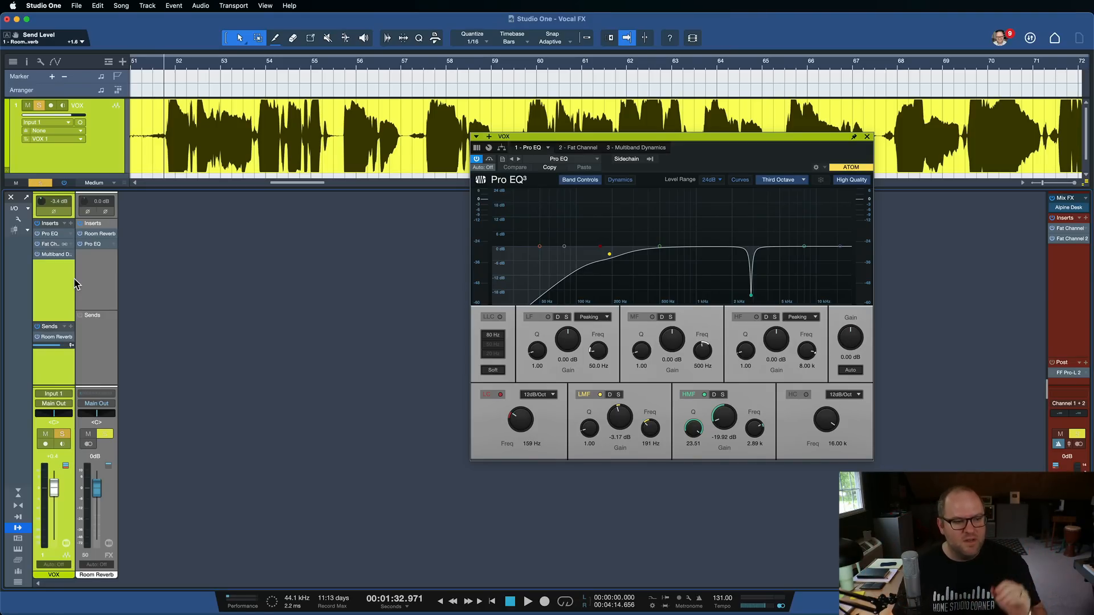
click(97, 234)
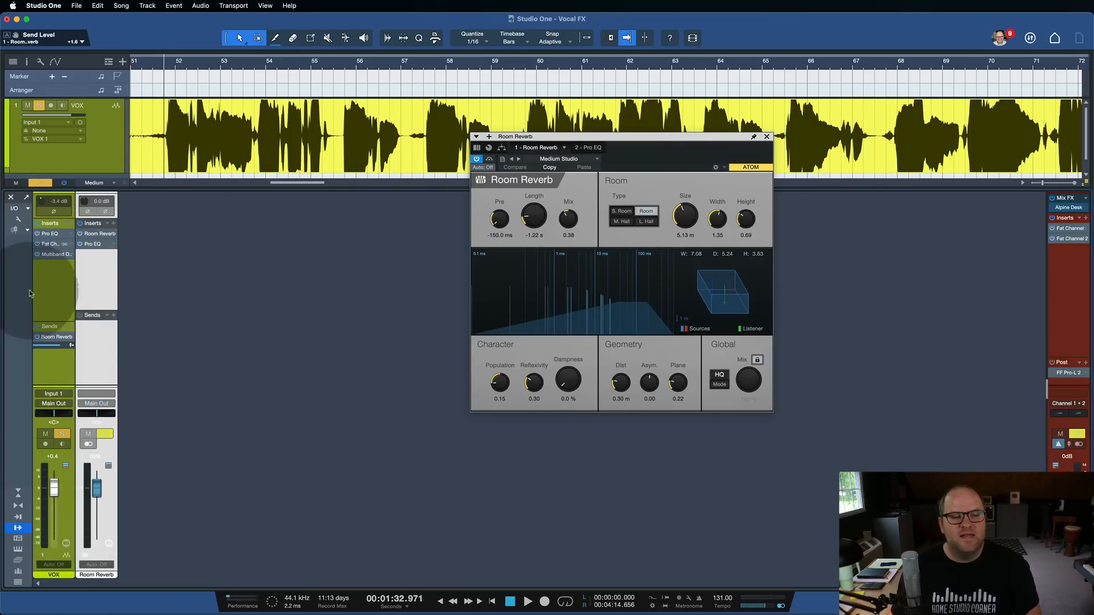
click(59, 294)
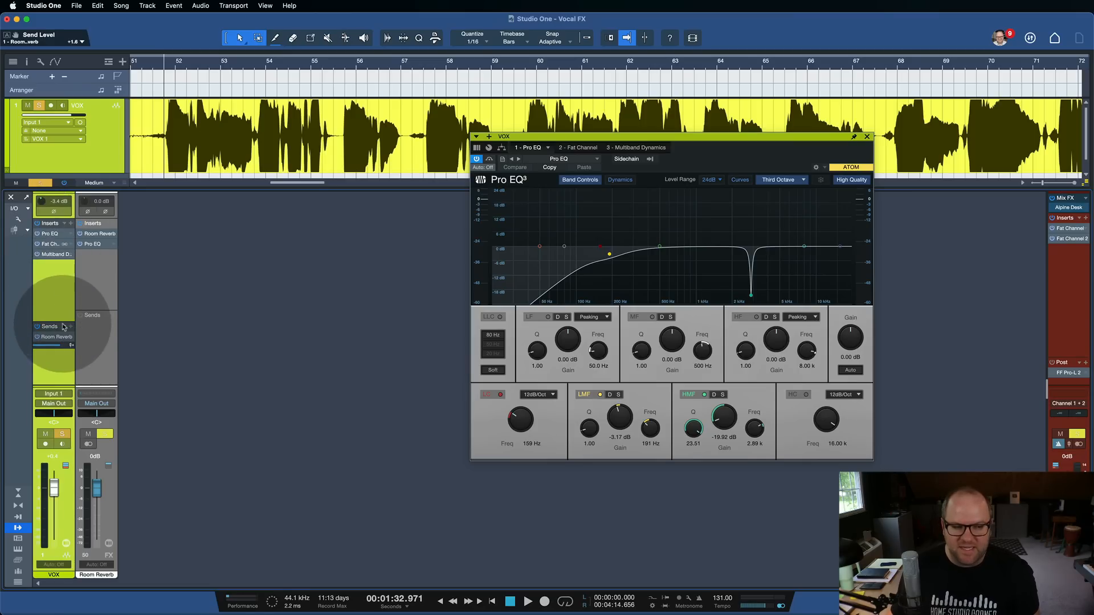
Step: Bypass the Pro EQ on the Room Reverb channel and set the VOX channel's reverb send to 0 dB
drag(58, 346, 49, 346)
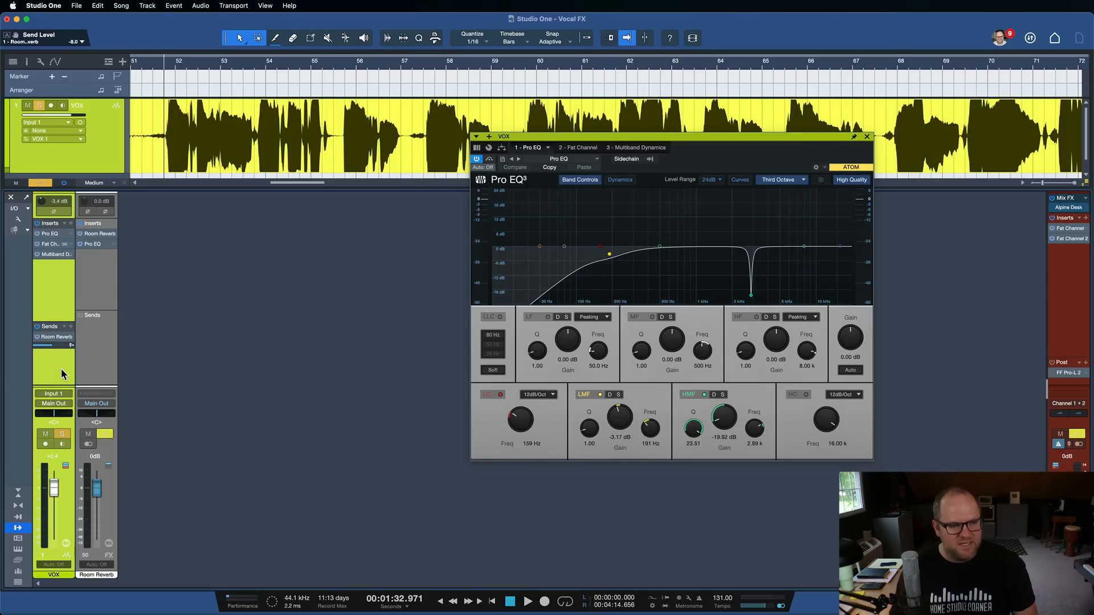
click(81, 246)
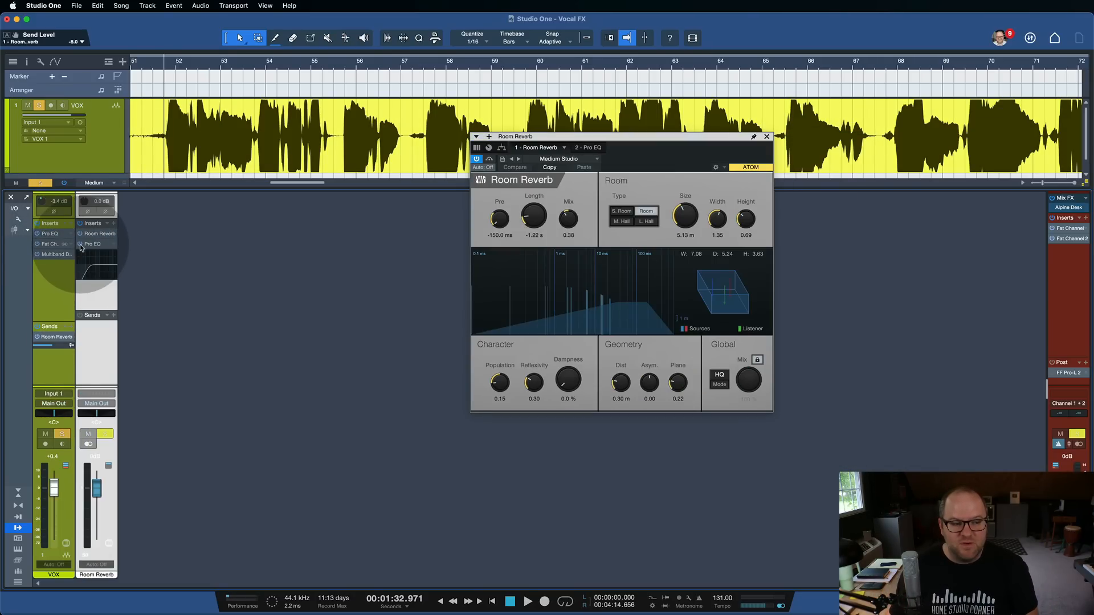
click(51, 285)
drag(57, 350, 105, 377)
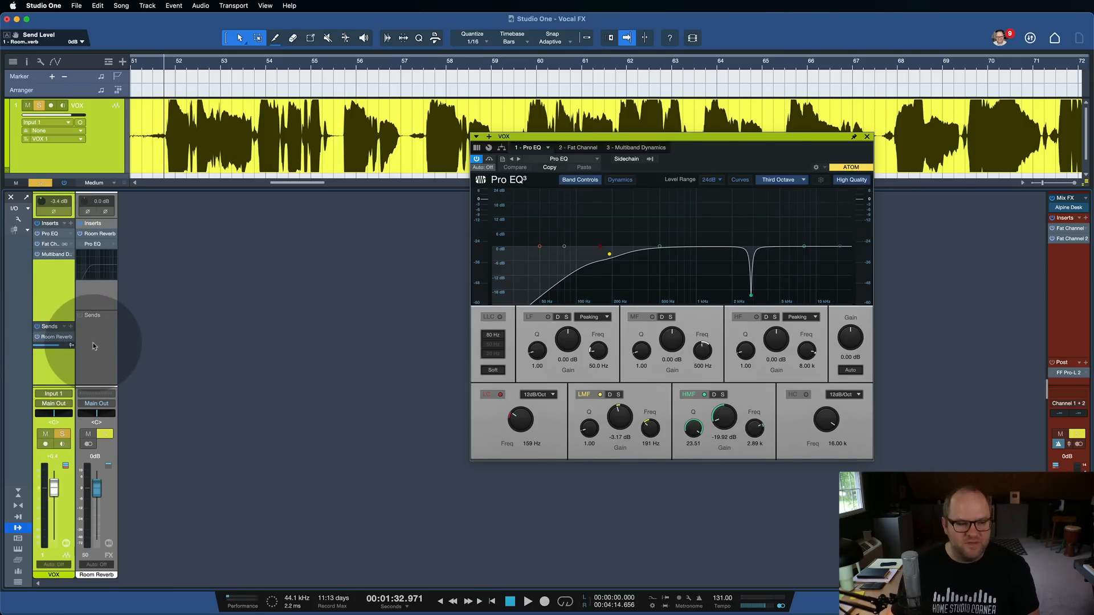
Step: Audition the Room Reverb channel on its own with its Pro EQ bypassed
click(94, 349)
key(space)
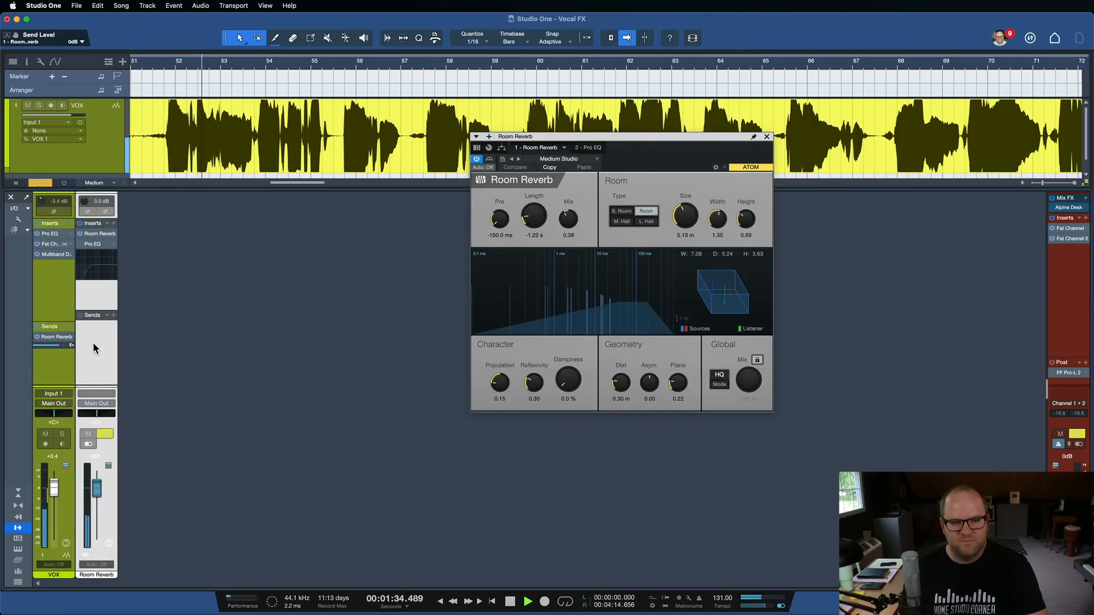
key(space)
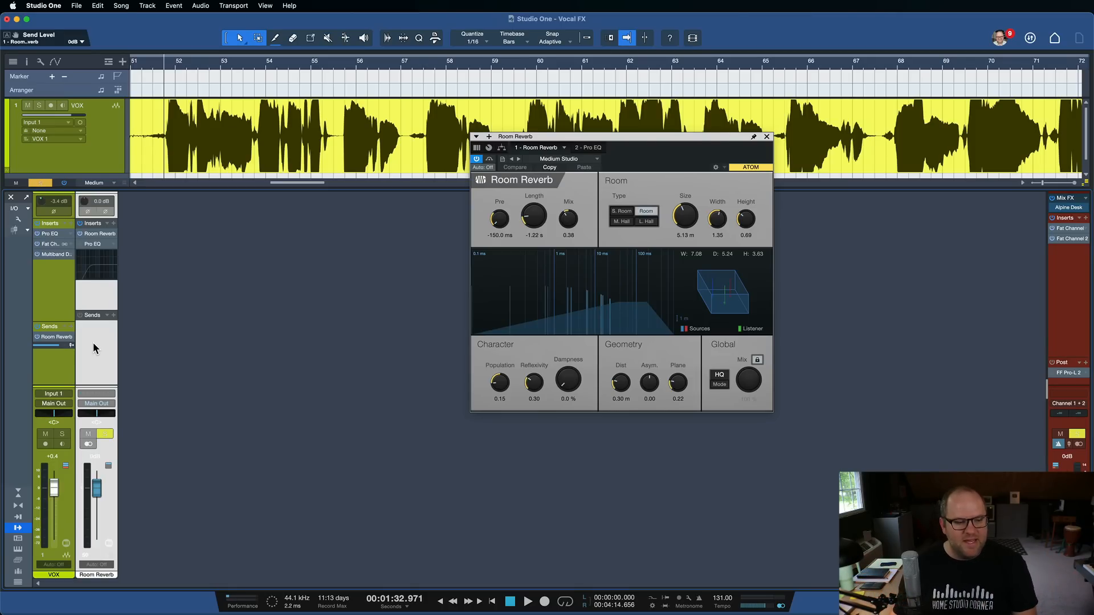
Step: Solo the VOX channel and audition the vocal together with its Room Reverb send
click(62, 435)
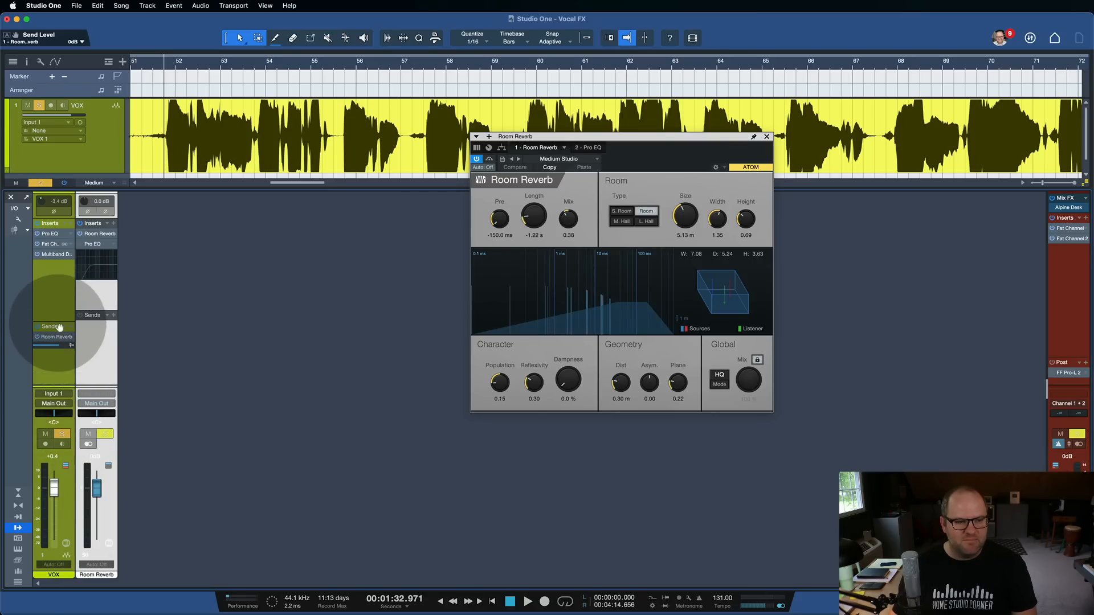
key(space)
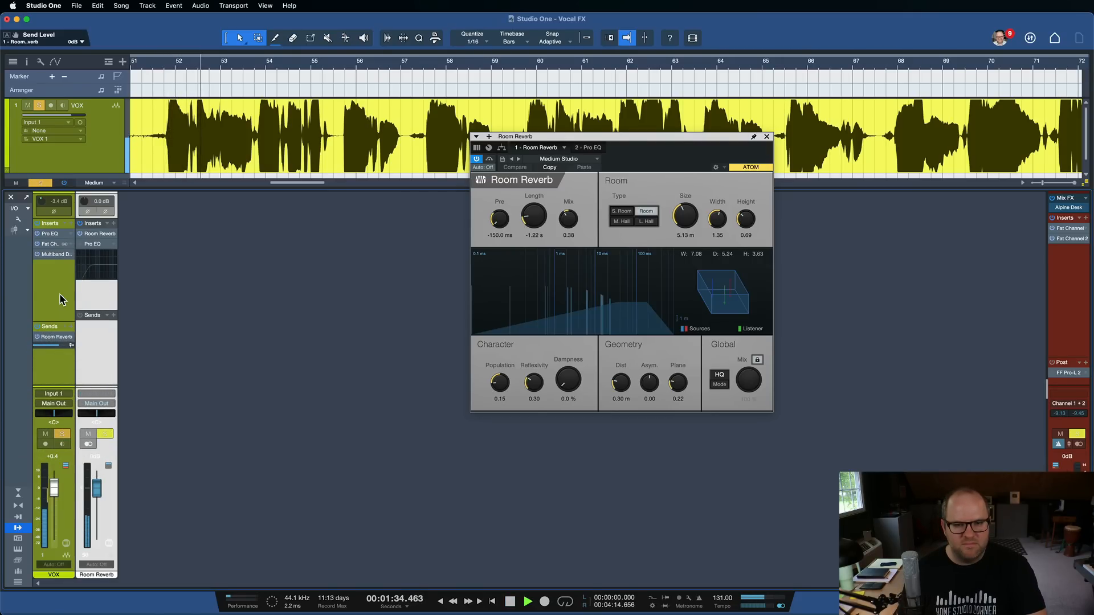
key(space)
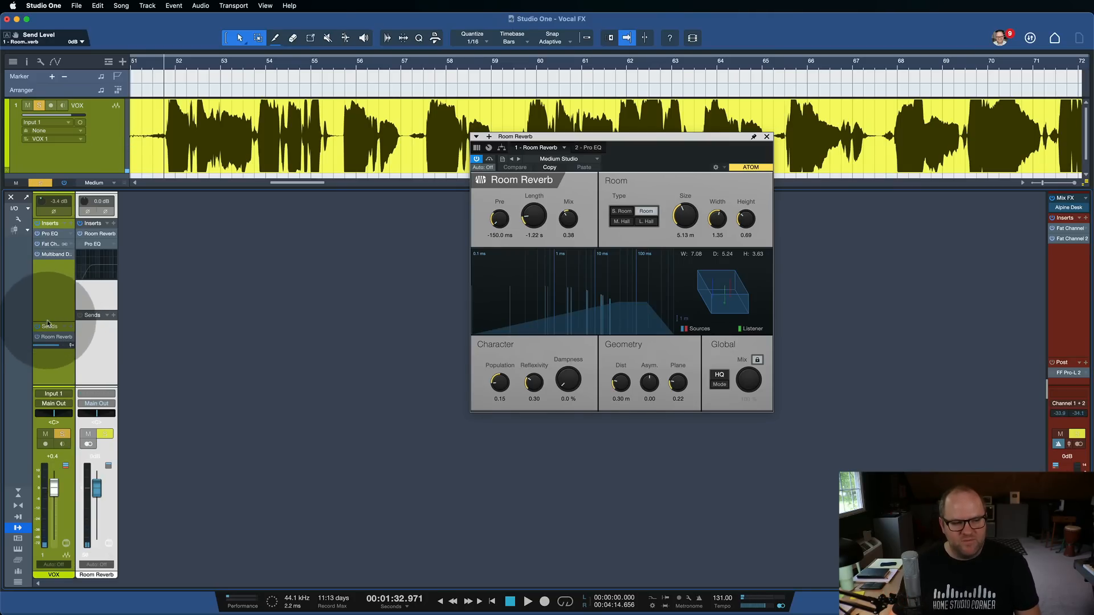
Step: Mute the VOX channel's Room Reverb send and audition the dry vocal
click(37, 337)
key(space)
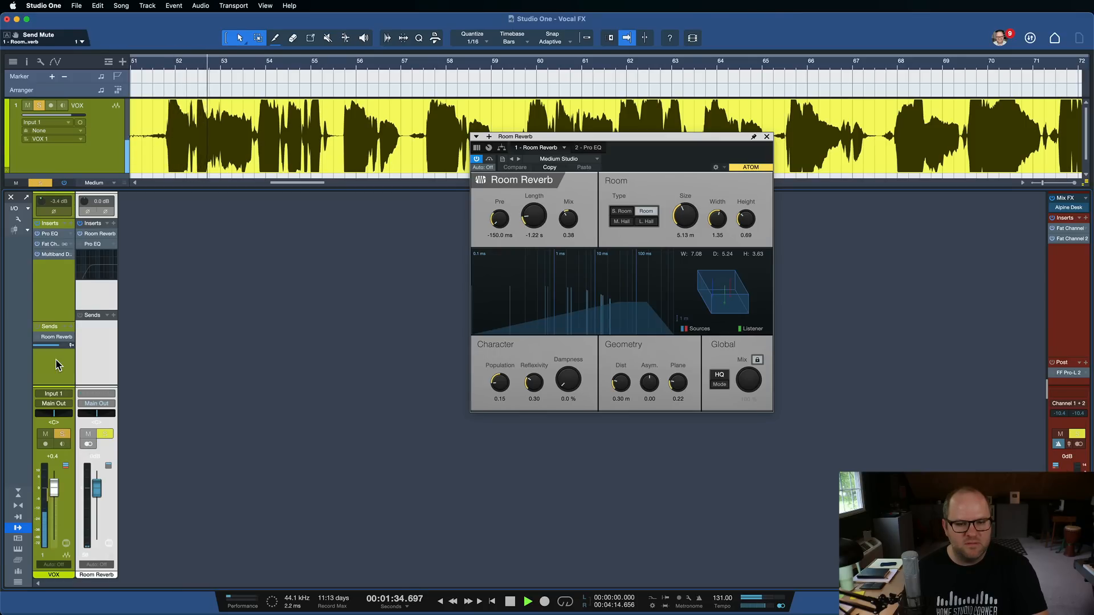
key(space)
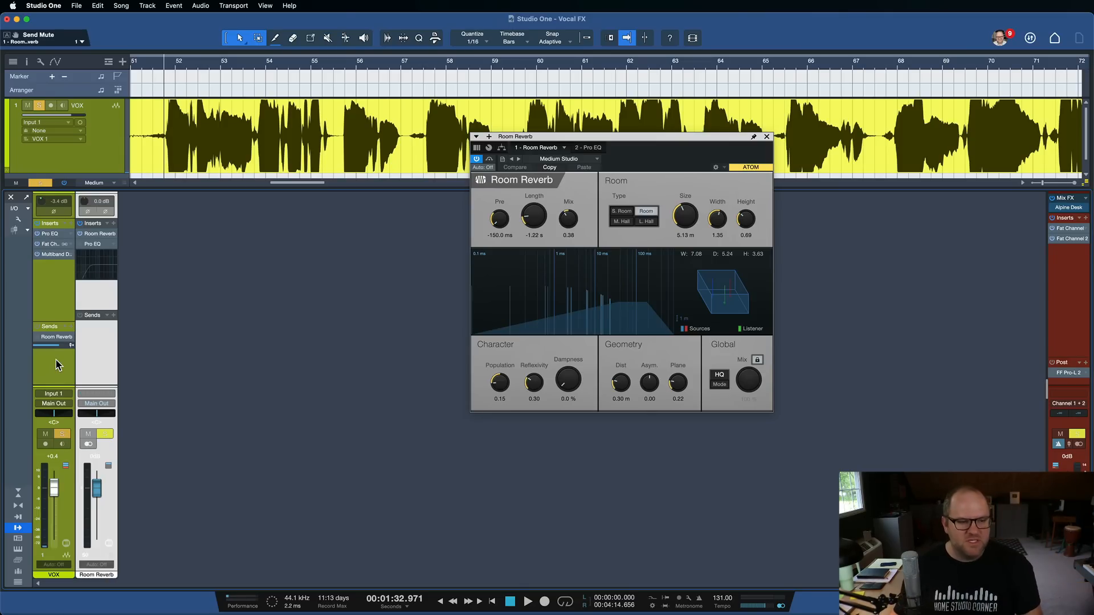
Step: Re-enable the Pro EQ on the Room Reverb channel and reposition its editor window nearer the channel strips
click(86, 244)
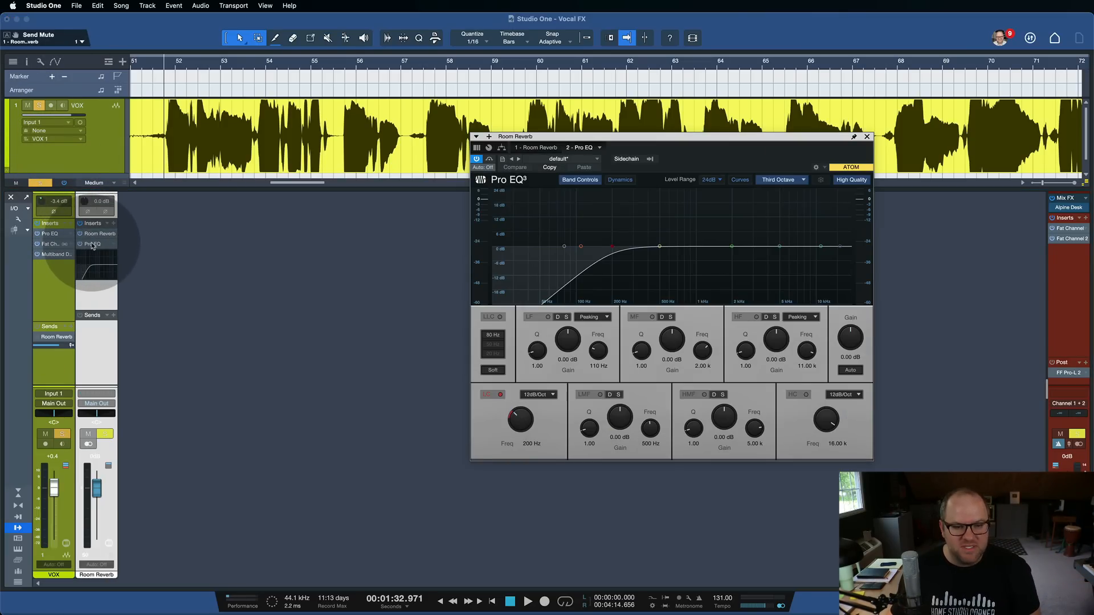
drag(596, 141, 489, 159)
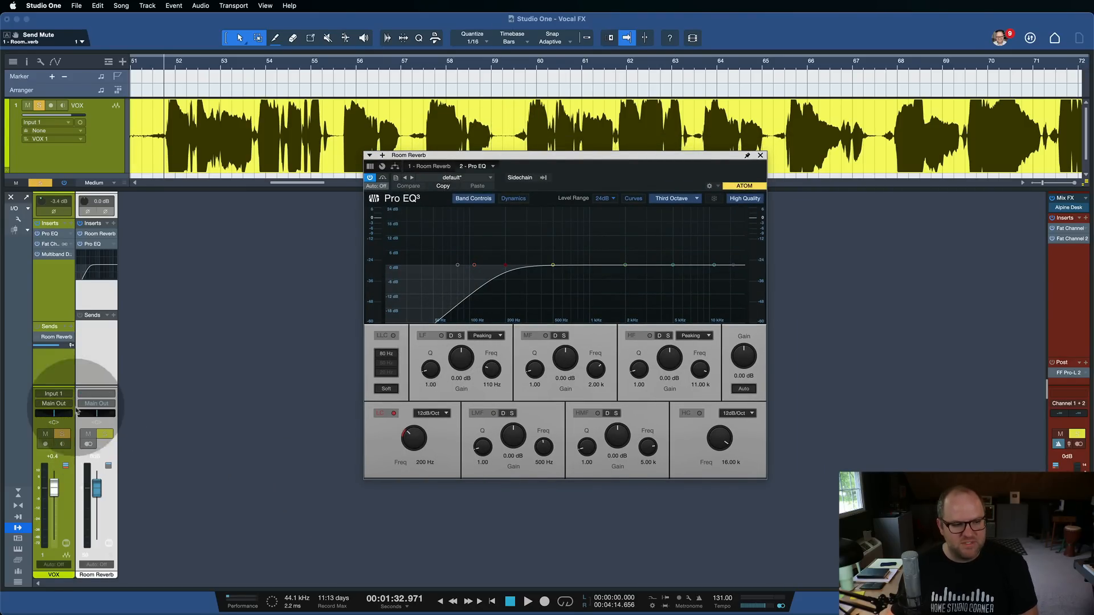
Step: Unmute the VOX channel's Room Reverb send and audition the vocal with the filtered reverb
click(46, 350)
click(37, 337)
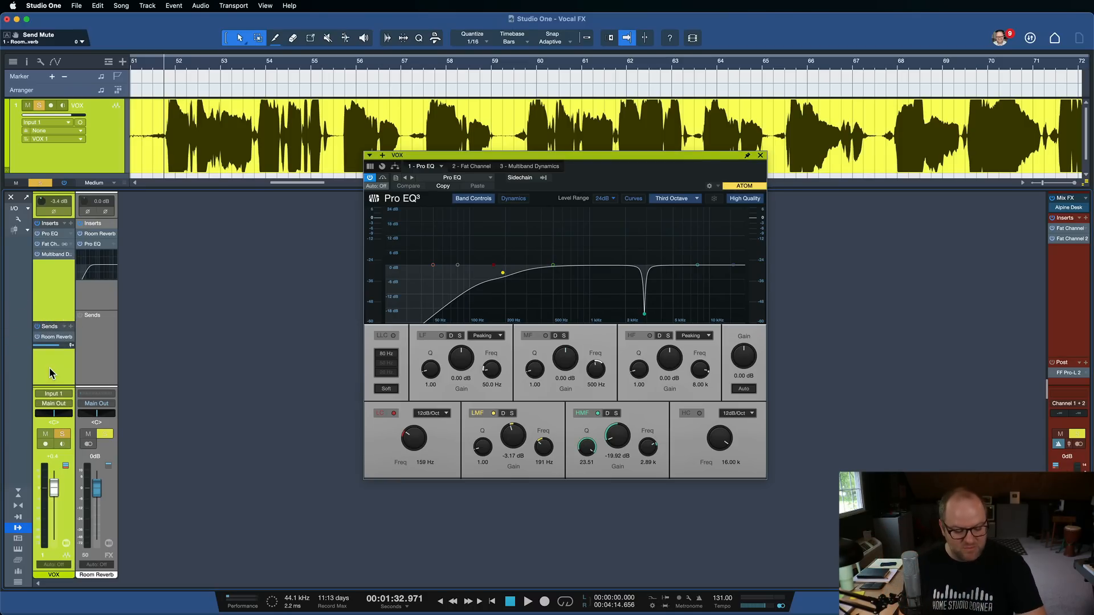
key(space)
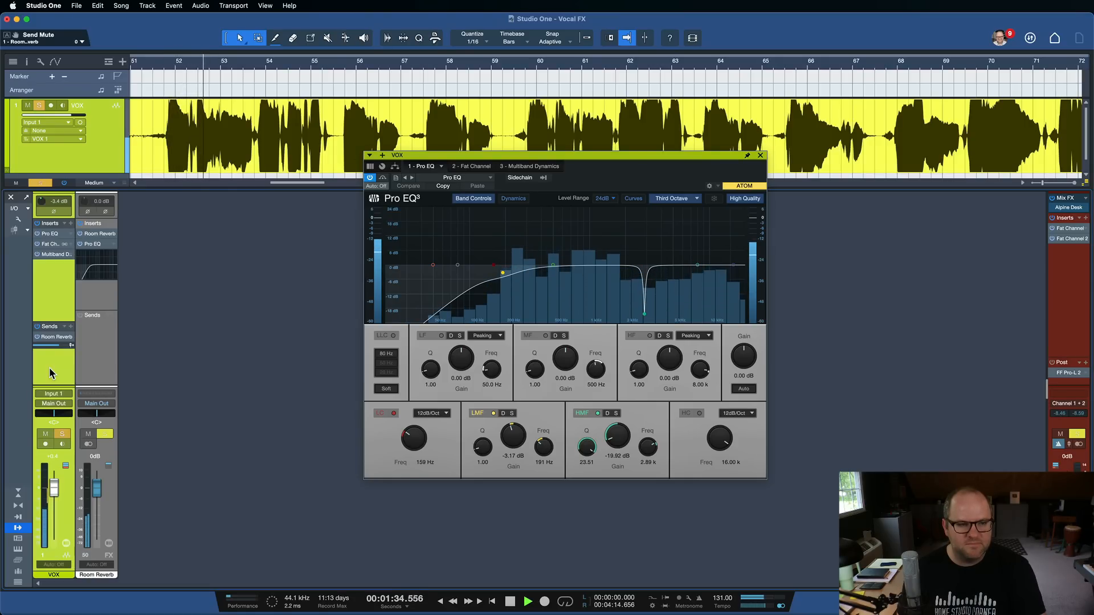
key(space)
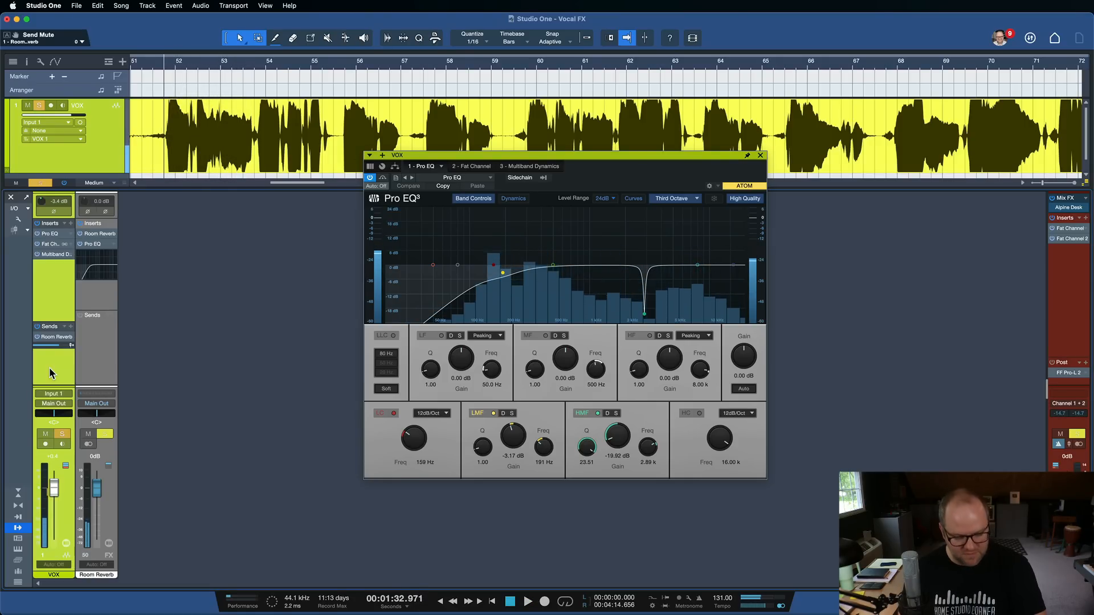
Step: Audition the Room Reverb channel while switching its Pro EQ low-cut filter off and back on
click(103, 368)
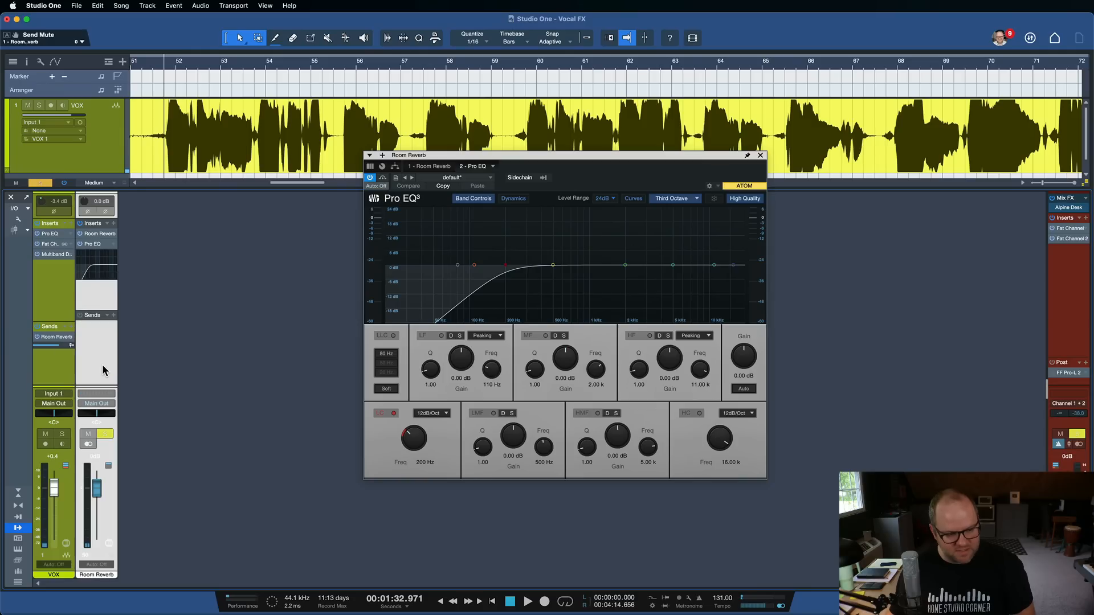
key(space)
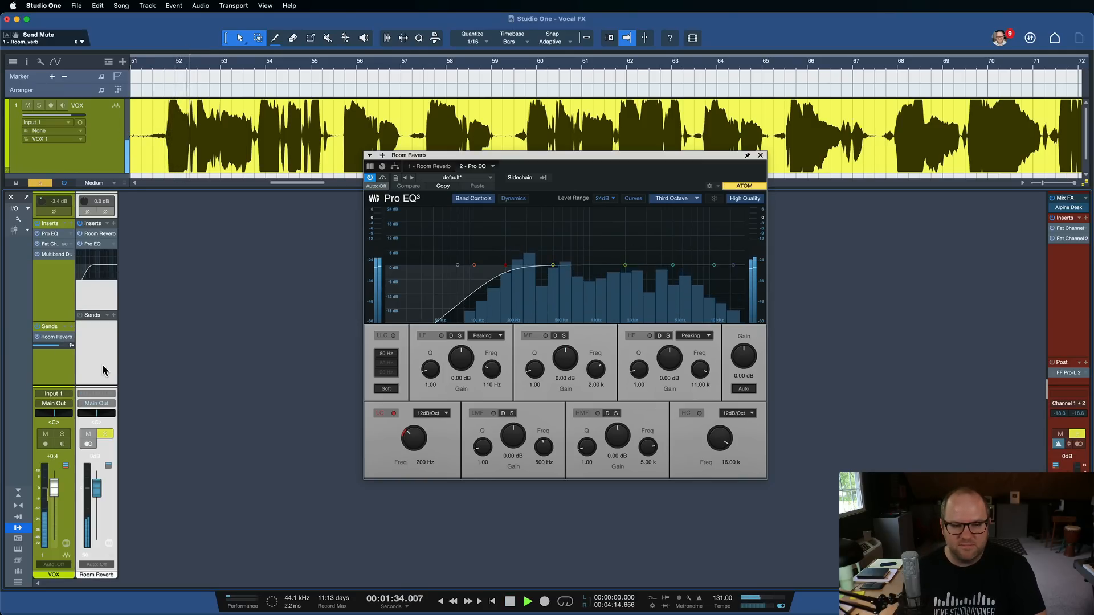
click(384, 414)
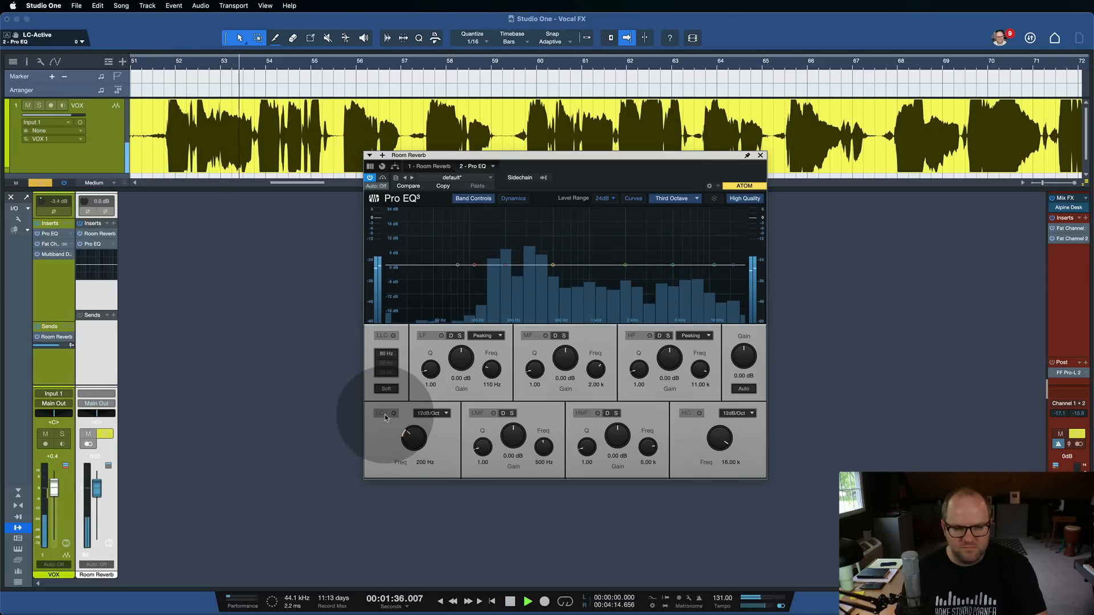
click(385, 414)
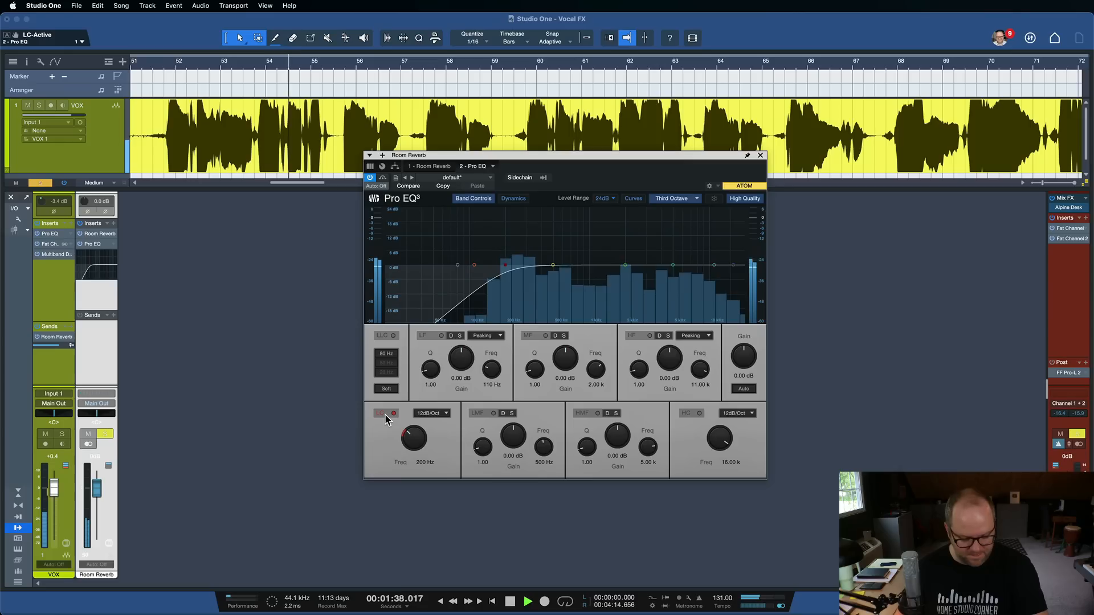
key(space)
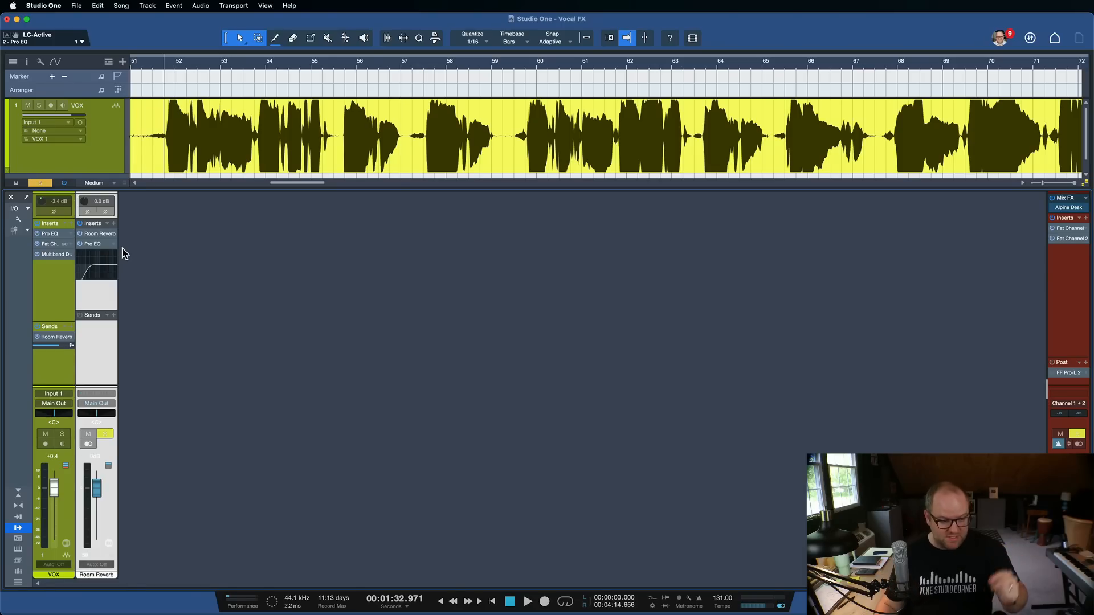
Step: Show the Plate Reverb, Slap Delay, 1/4 Analog Delay and 1/2 Beat Delay channels in the mixer
click(17, 582)
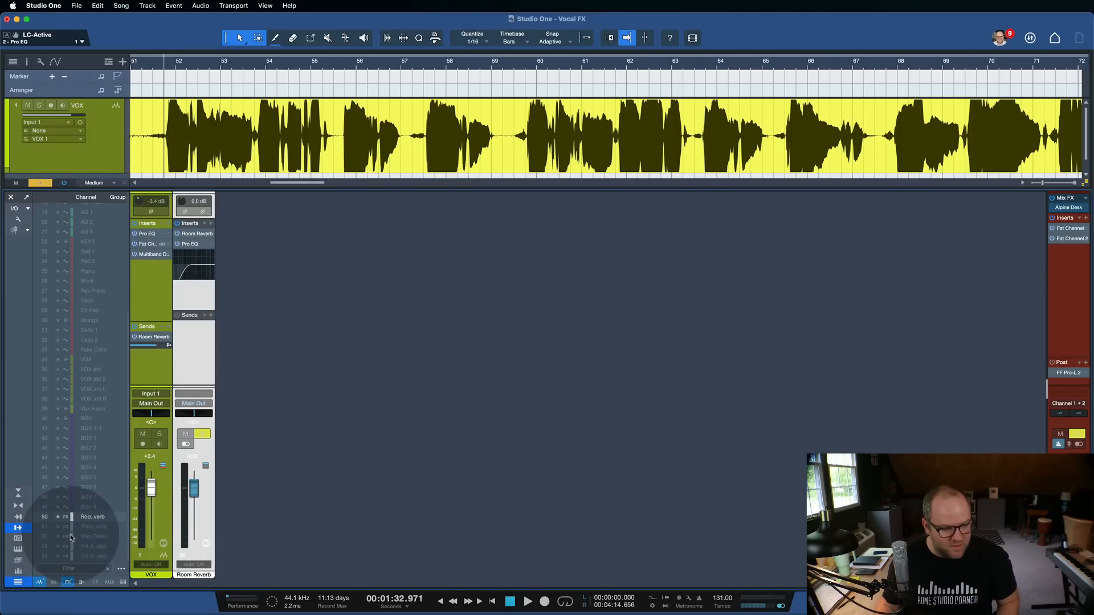
drag(58, 527, 59, 556)
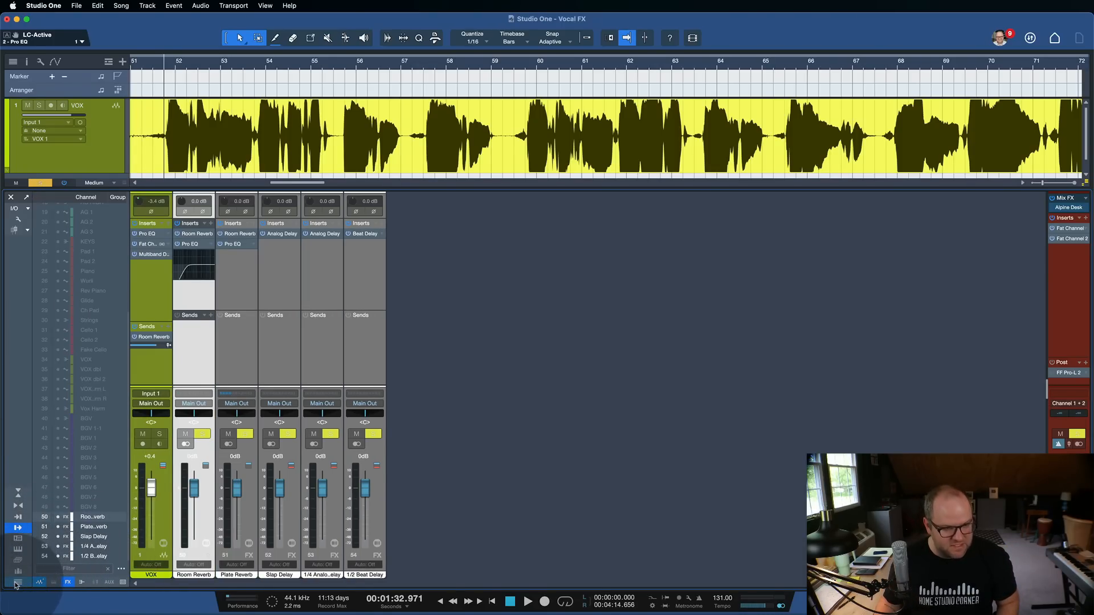
click(17, 582)
Step: Review the Plate Reverb channel's Pro EQ curve and the Slap Delay channel's Analog Delay settings
click(142, 276)
click(113, 295)
click(121, 292)
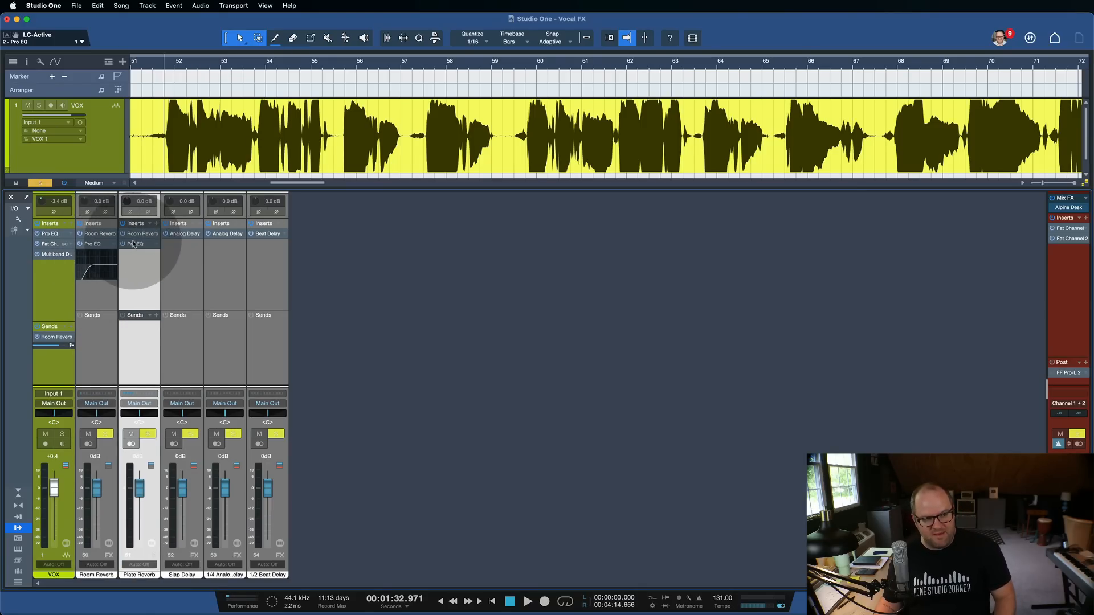
click(185, 234)
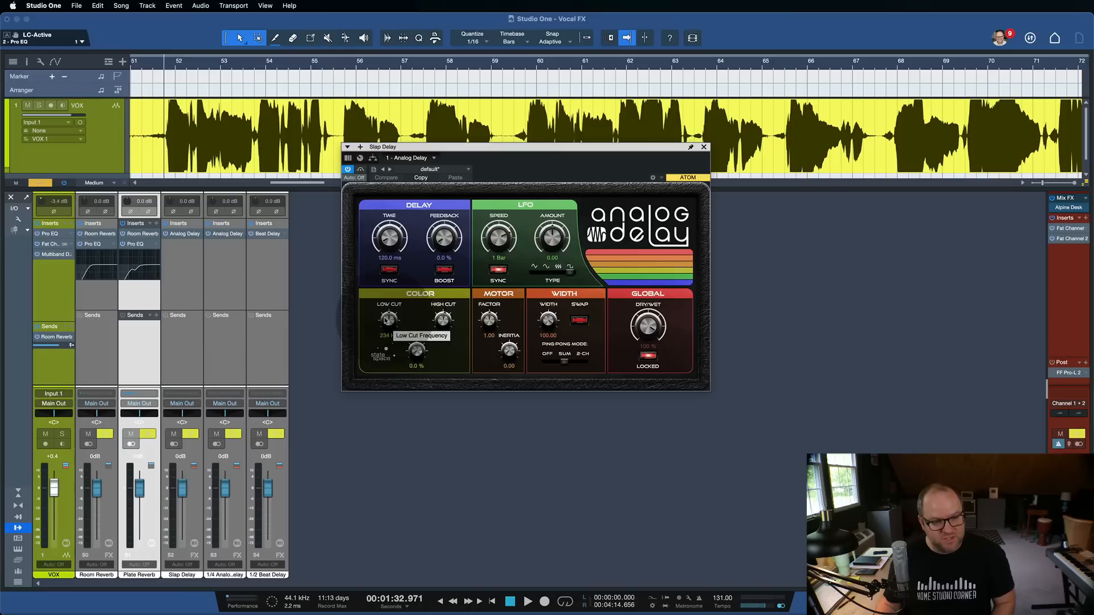
click(704, 147)
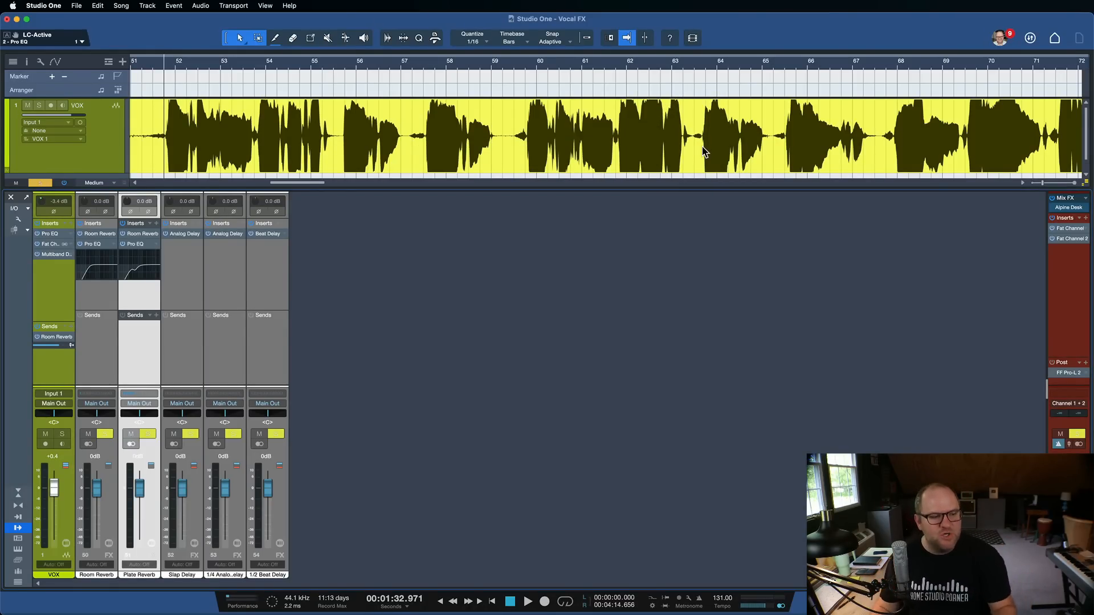
click(54, 312)
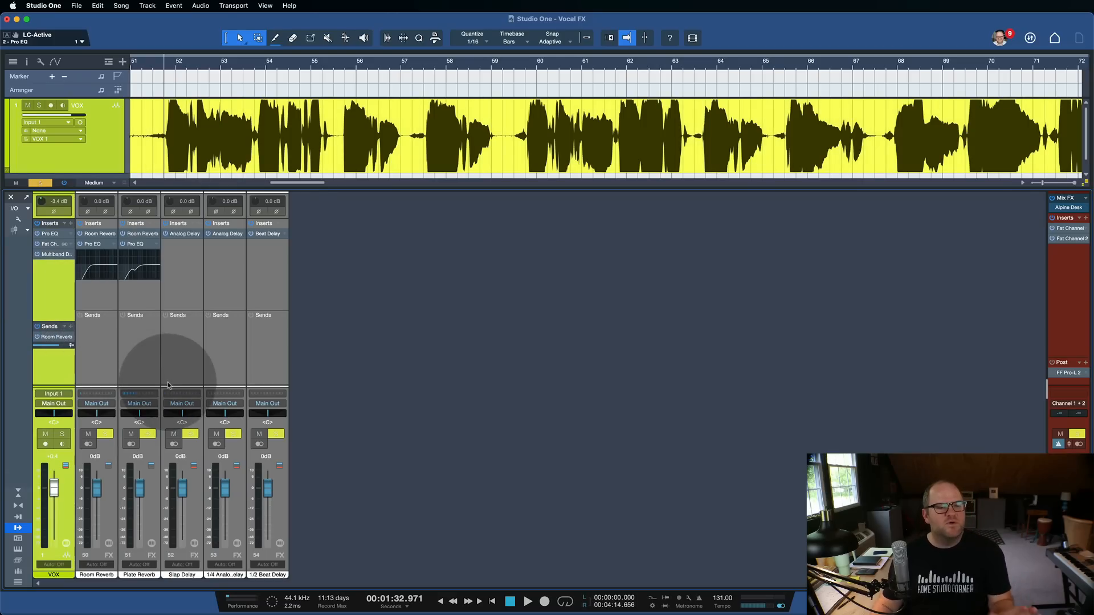
click(98, 342)
click(51, 370)
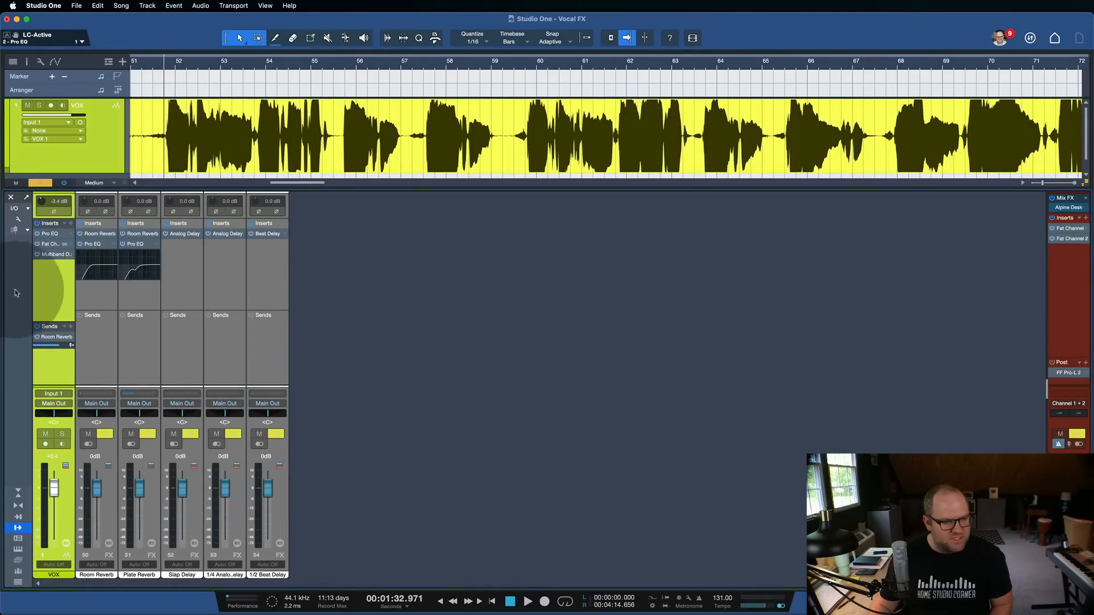
click(81, 346)
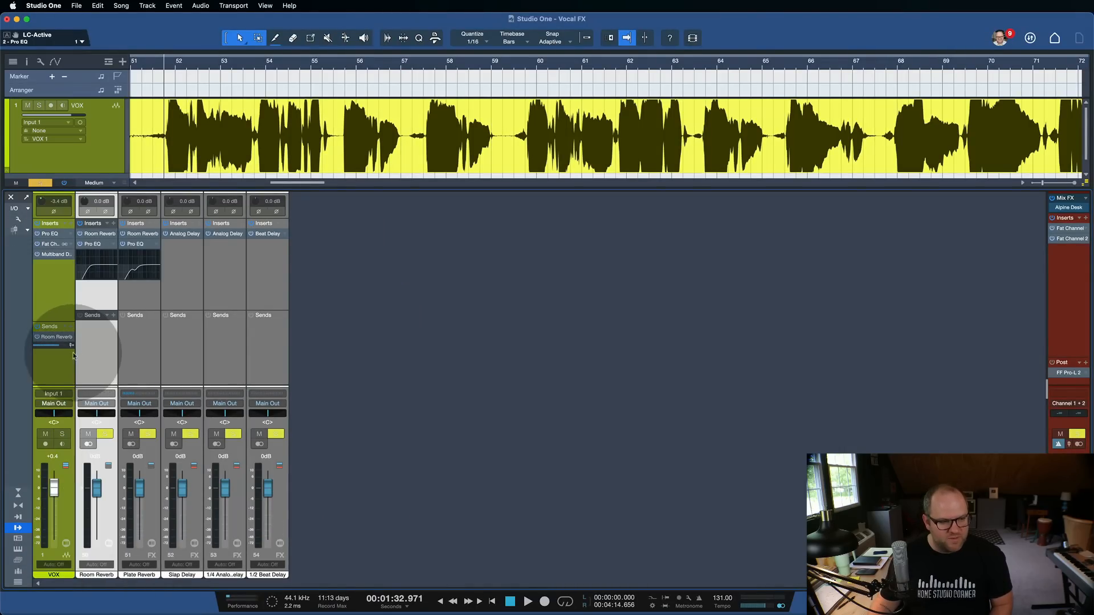
Step: Solo the VOX channel and set its Room Reverb send to -6.1 dB while auditioning the vocal
click(59, 371)
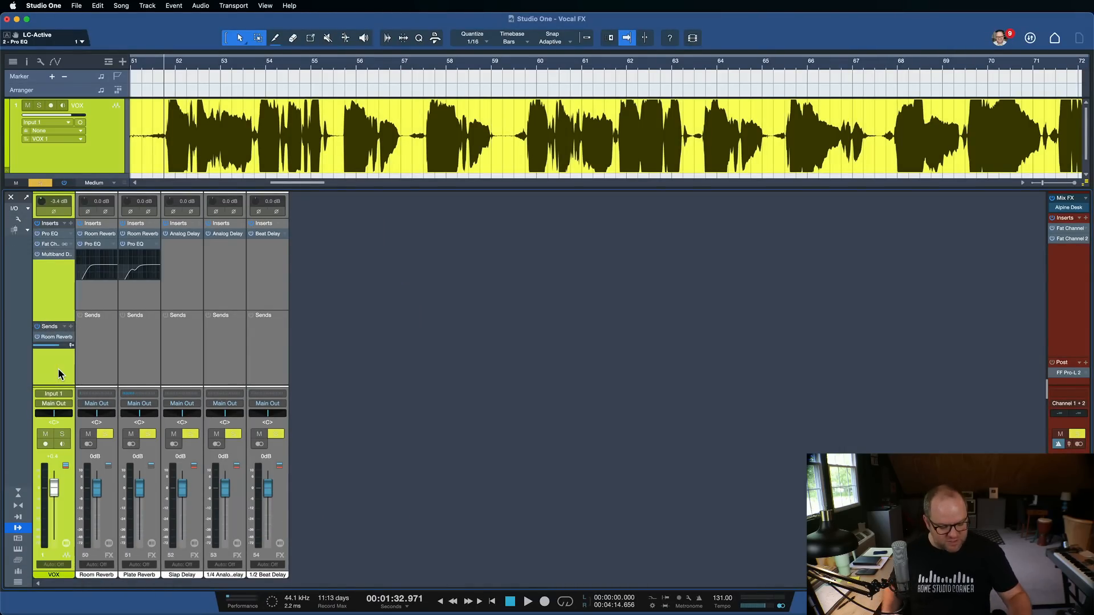
key(space)
key(s)
mouse_move(56, 345)
mouse_down()
mouse_move(48, 353)
mouse_move(49, 343)
mouse_up()
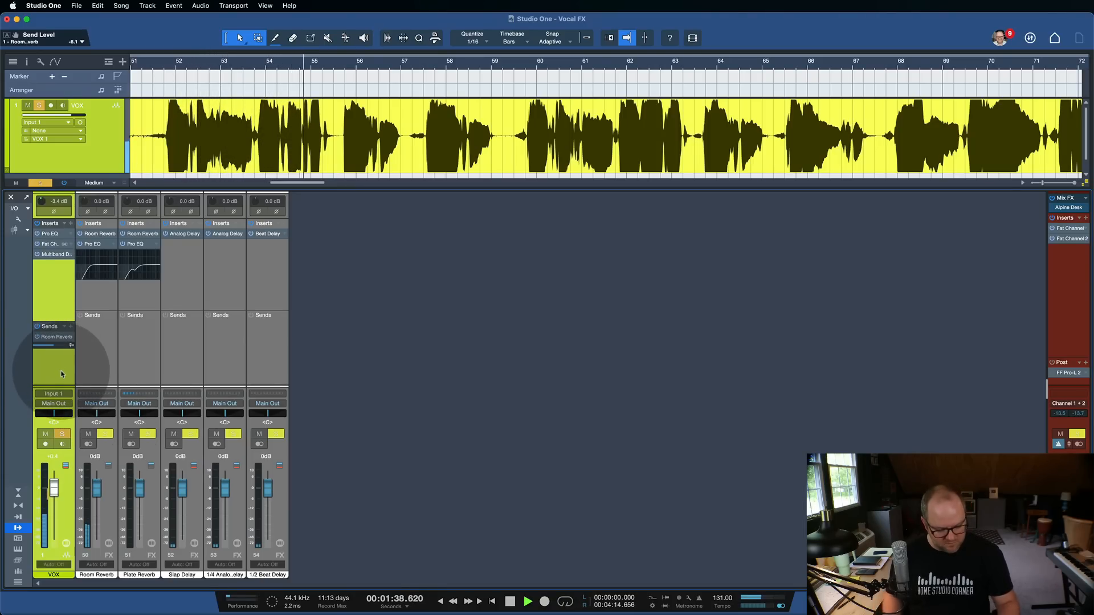
key(space)
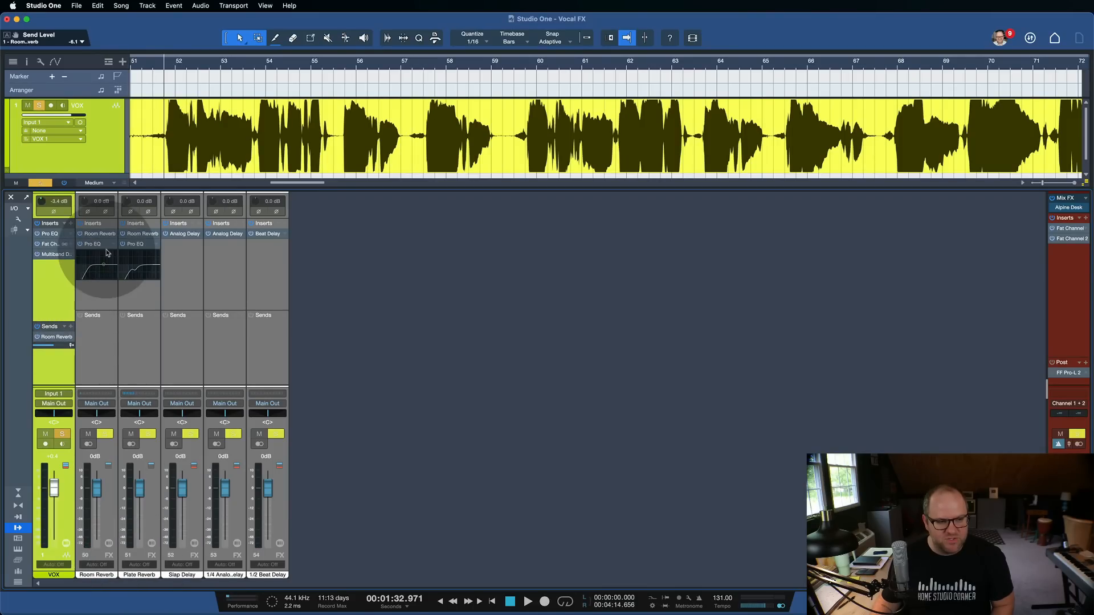
Step: Compare the reverb plug-in settings of the Plate Reverb and Room Reverb channels, placing the editor window nearer the channel strips
click(130, 234)
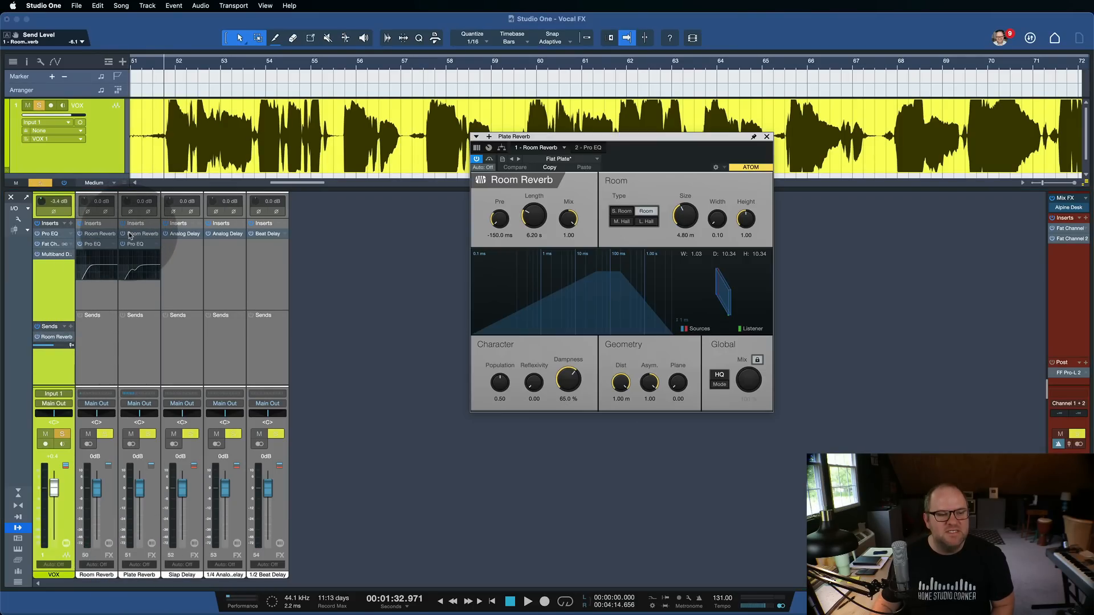
click(97, 233)
drag(620, 136, 480, 219)
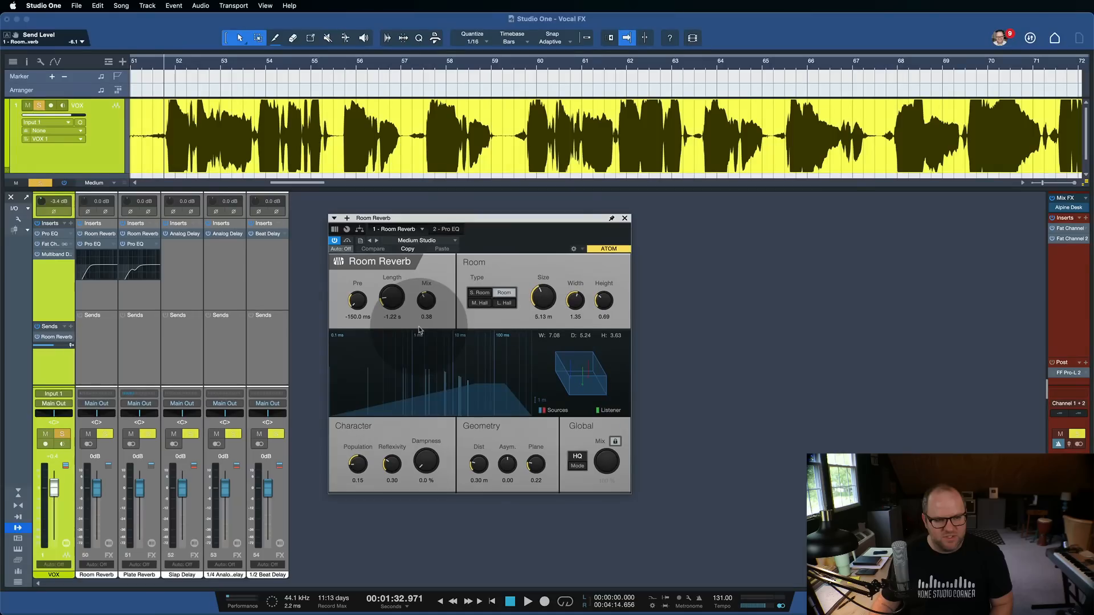
click(140, 234)
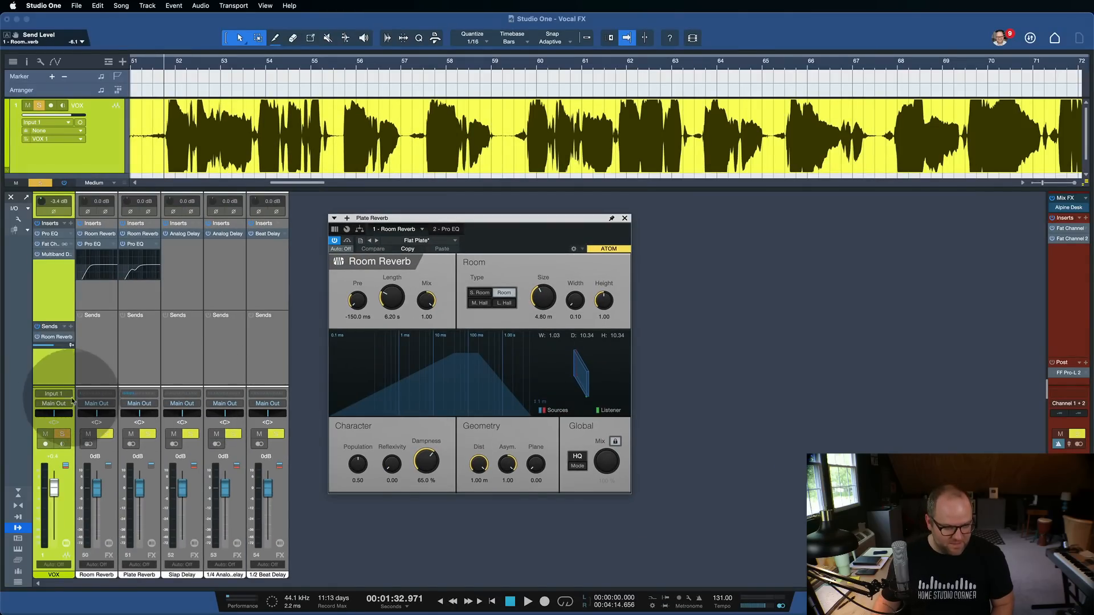
Step: Reroute the VOX send to the Plate Reverb channel, set its level to -14.2 dB and audition the vocal
right_click(64, 338)
click(112, 348)
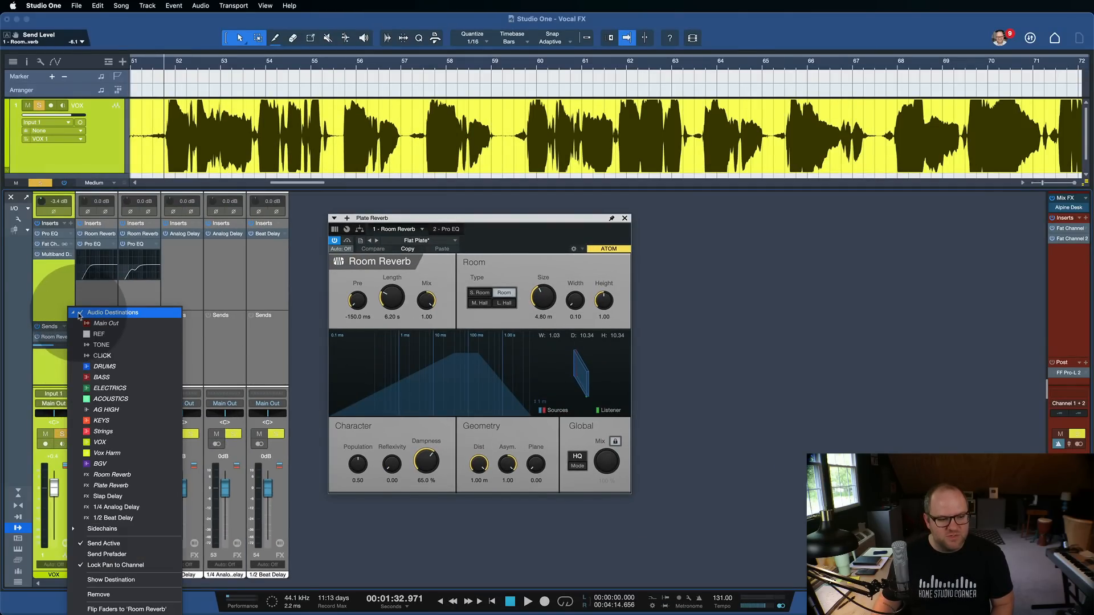
click(114, 485)
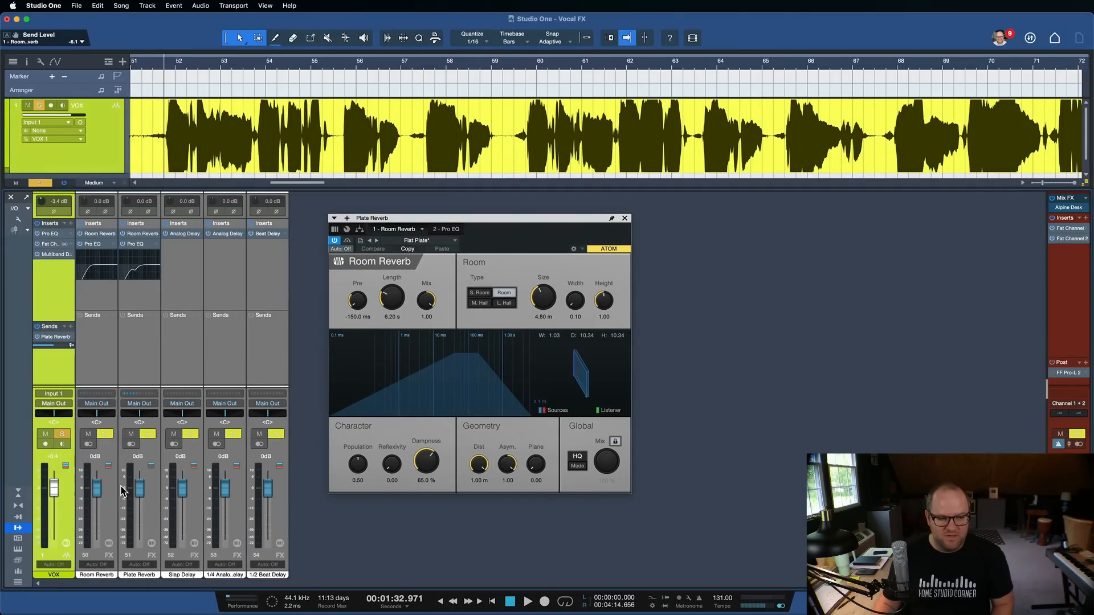
mouse_move(51, 350)
mouse_down()
mouse_move(61, 346)
mouse_move(47, 350)
mouse_up()
key(space)
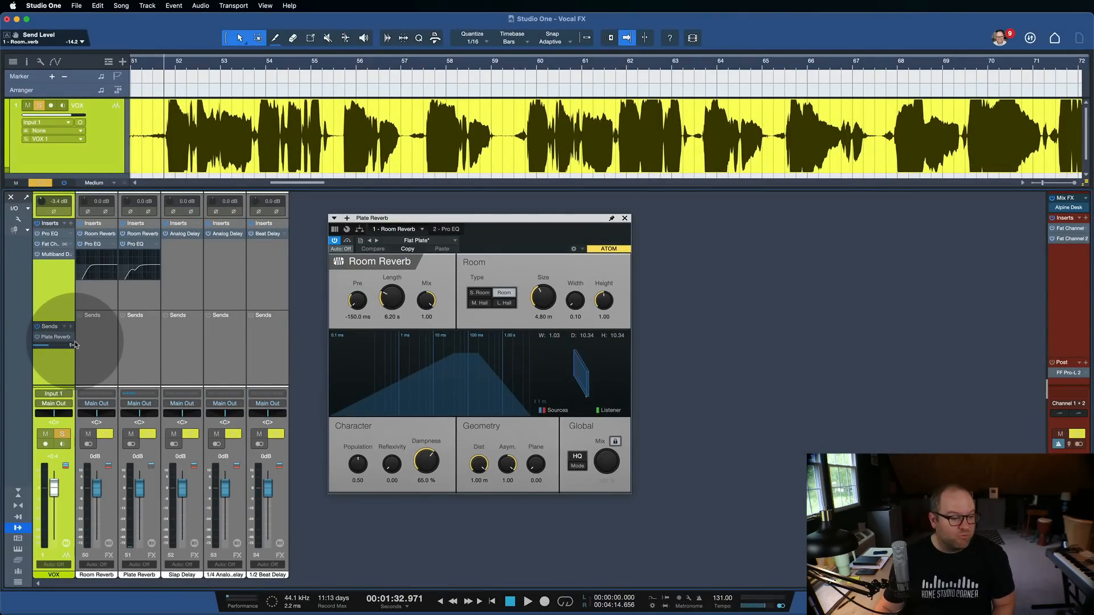
Step: Reroute the VOX send to the Slap Delay channel and set its level to -6.0 dB
click(72, 337)
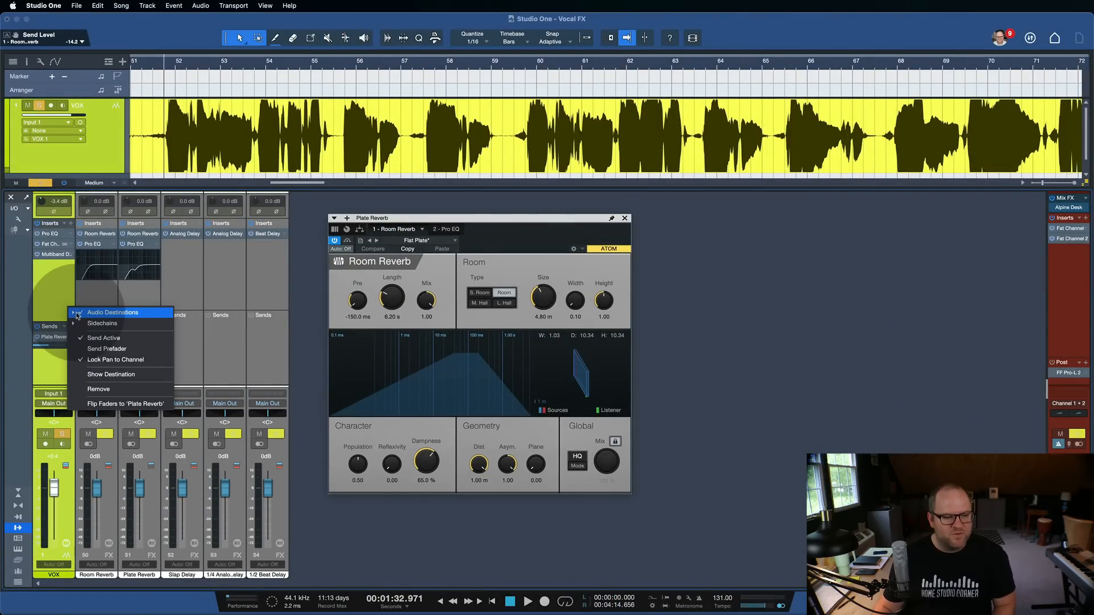
mouse_move(77, 317)
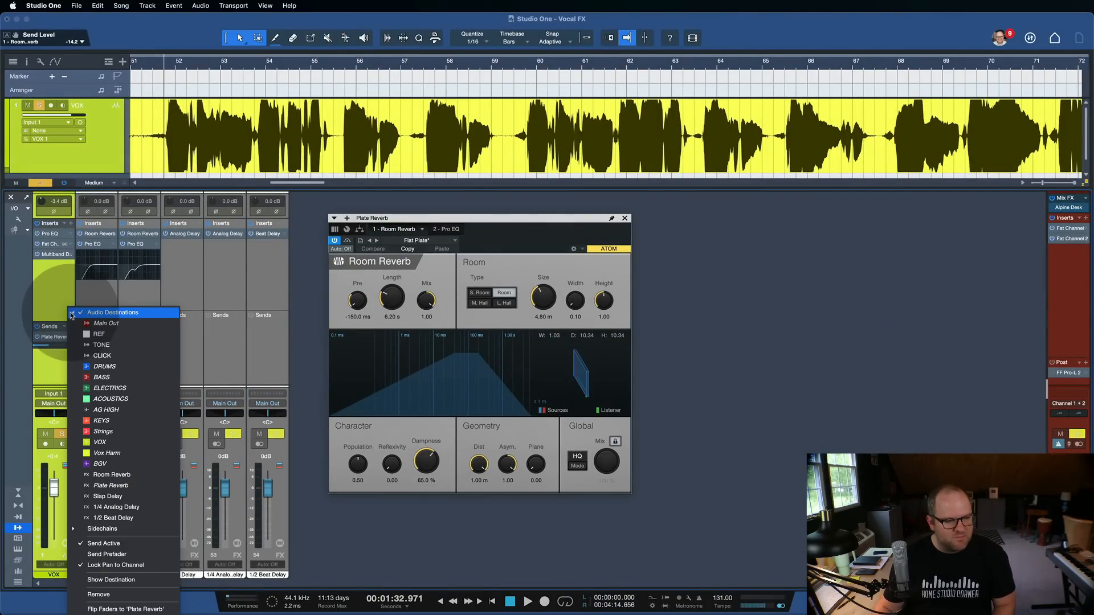
click(119, 501)
drag(50, 345, 56, 346)
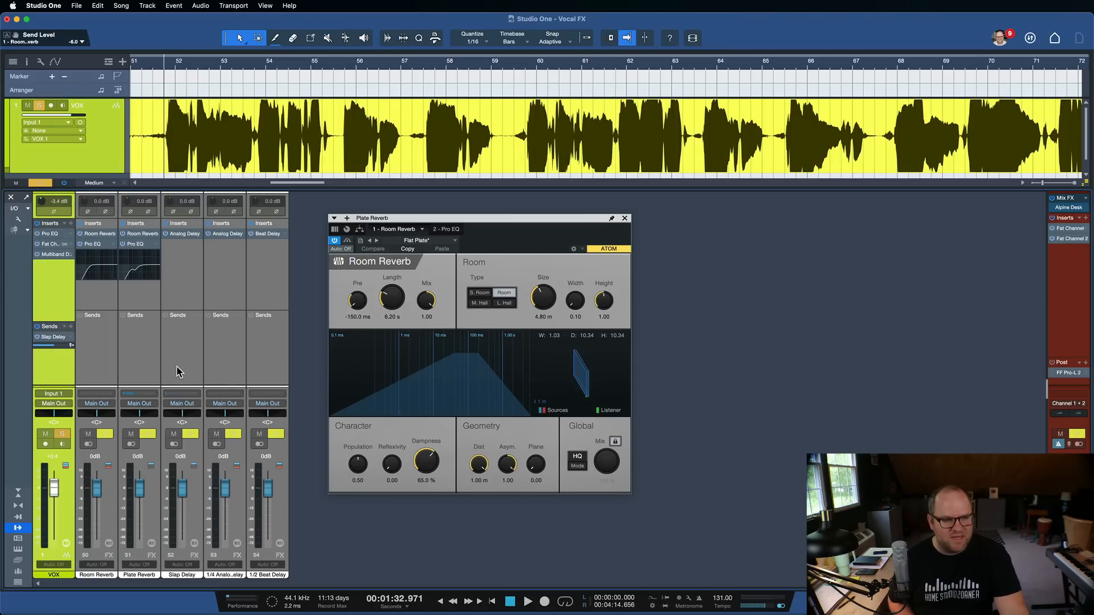
Step: Audition the vocal through the Slap Delay channel's Analog Delay and set the plug-in's ping-pong mode to Off
click(187, 232)
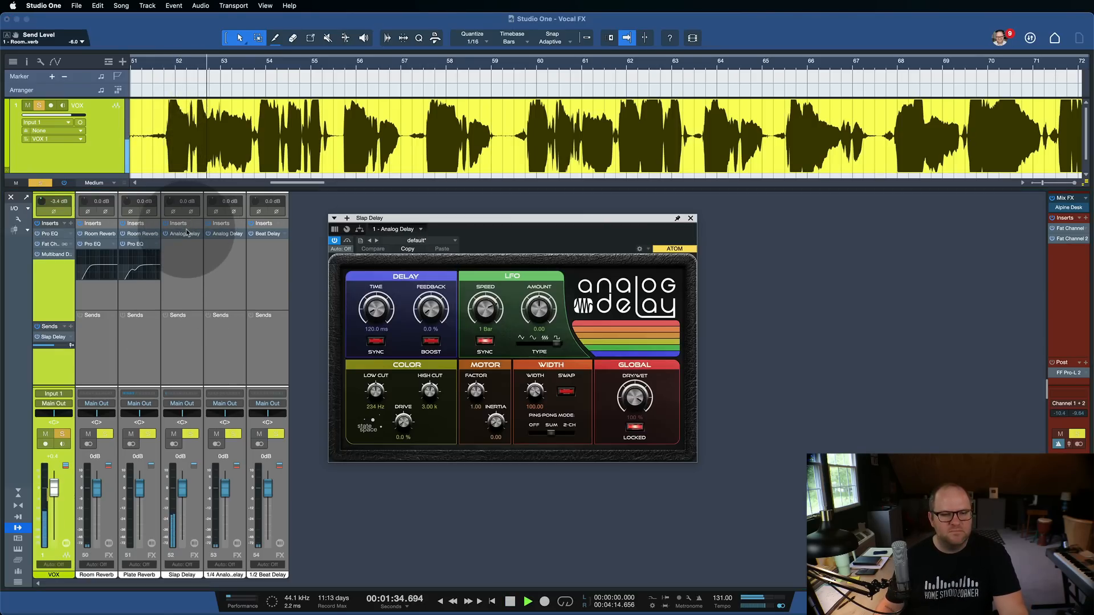
key(space)
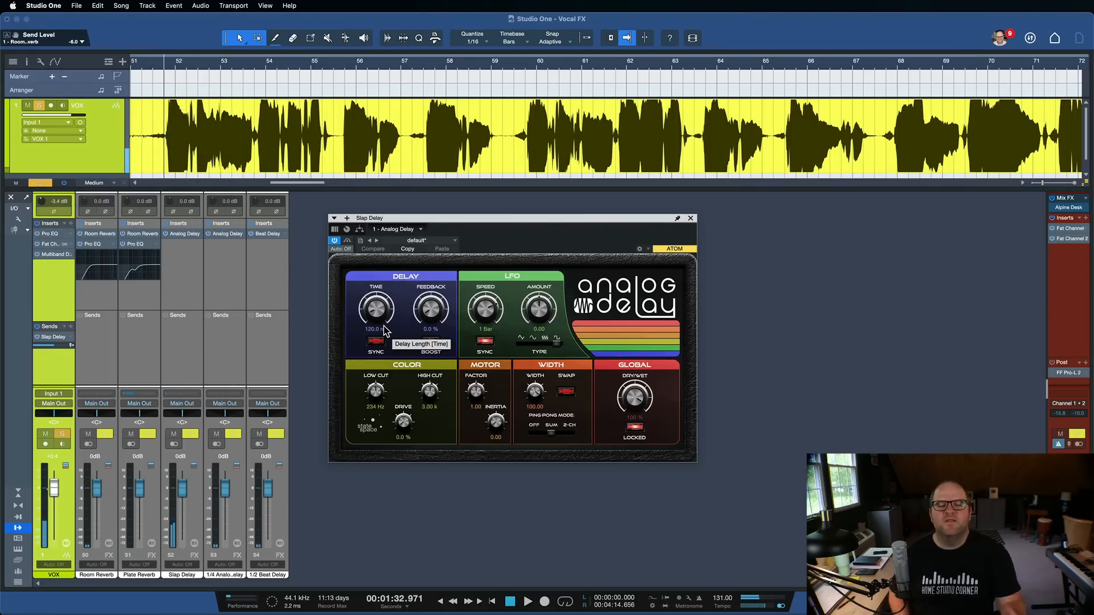
drag(551, 434, 539, 435)
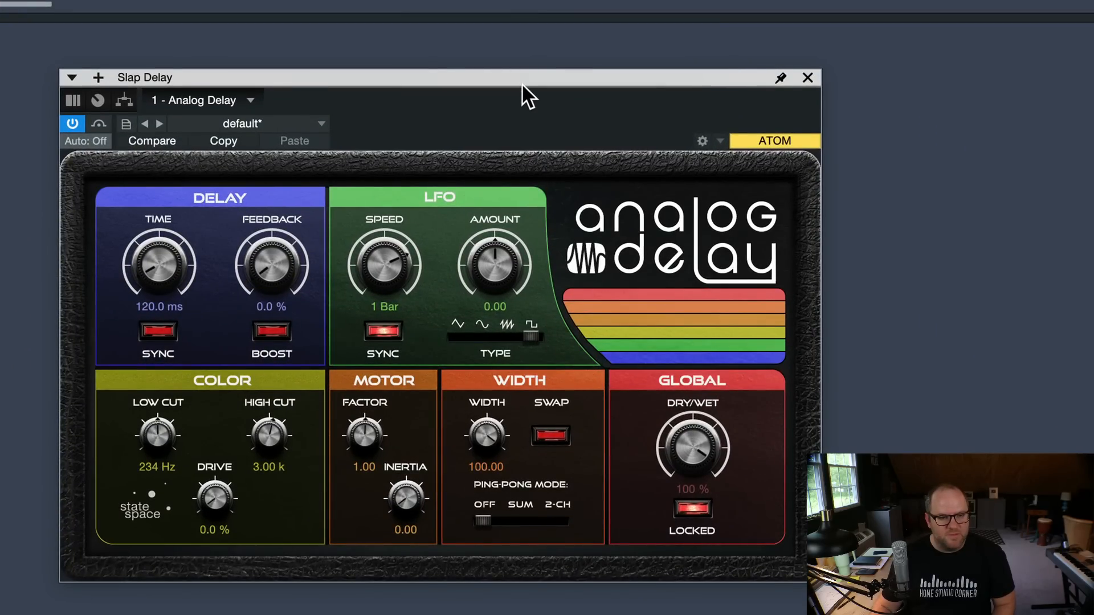
drag(521, 83, 534, 48)
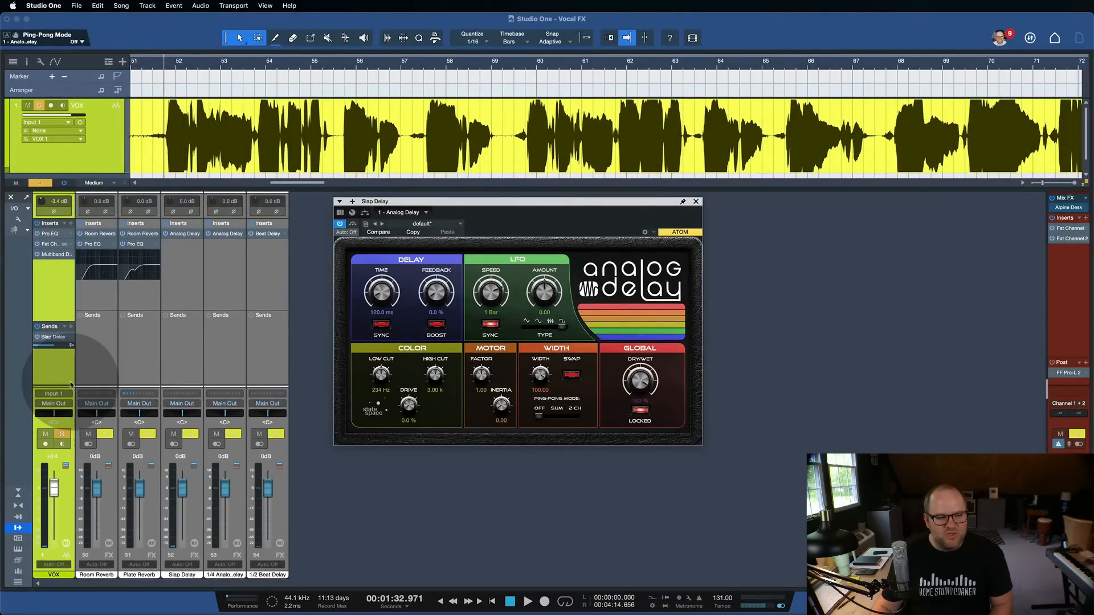
Step: Reroute the VOX send to the 1/4 Analog Delay channel
right_click(71, 339)
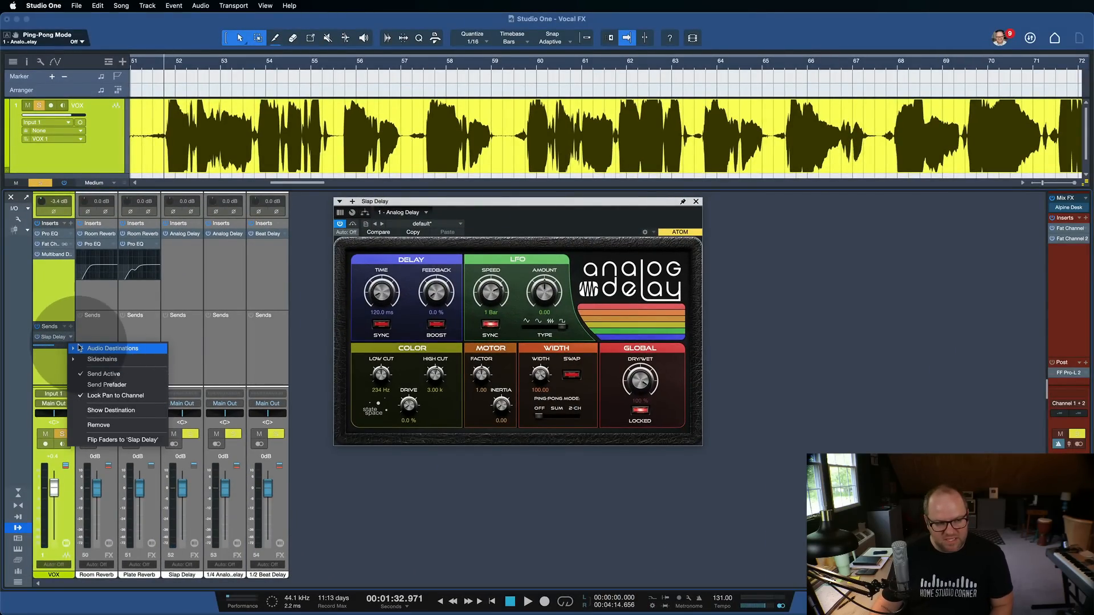
click(97, 323)
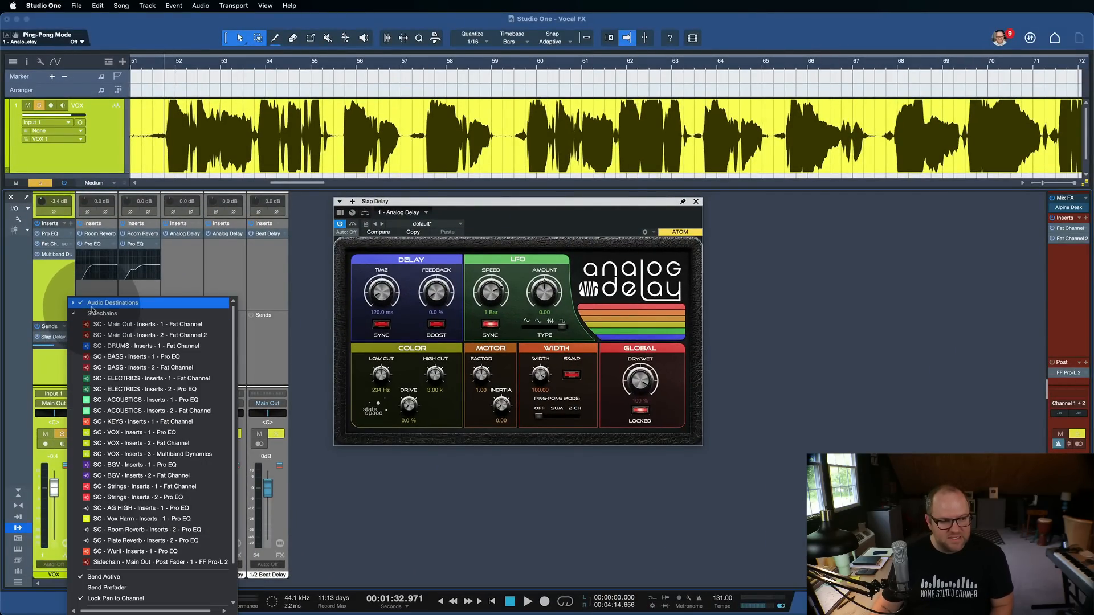
scroll(153, 547, down, 2)
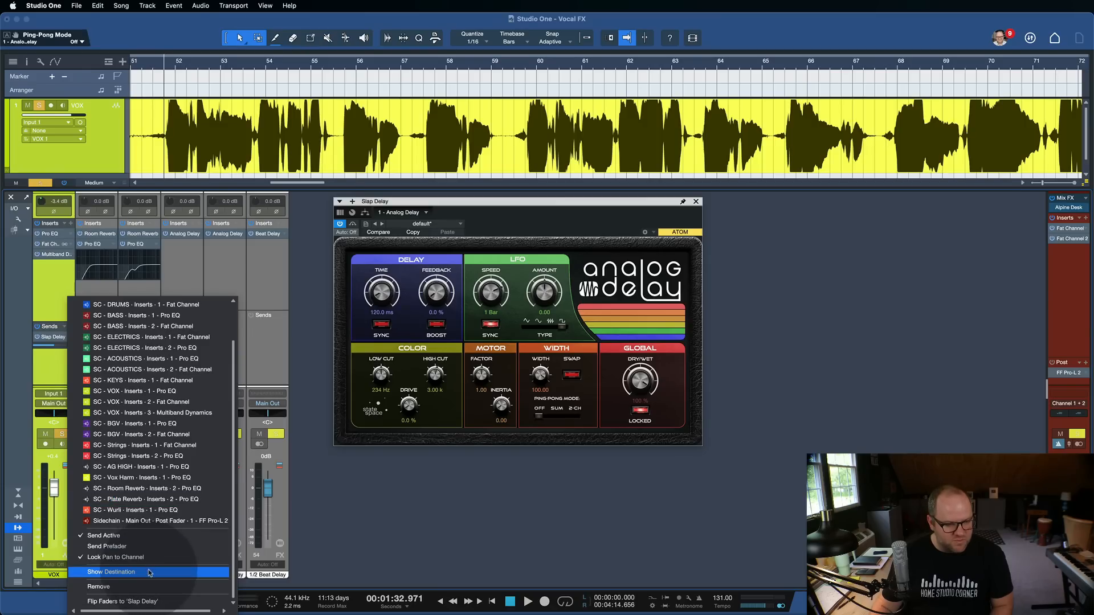
scroll(141, 352, up, 2)
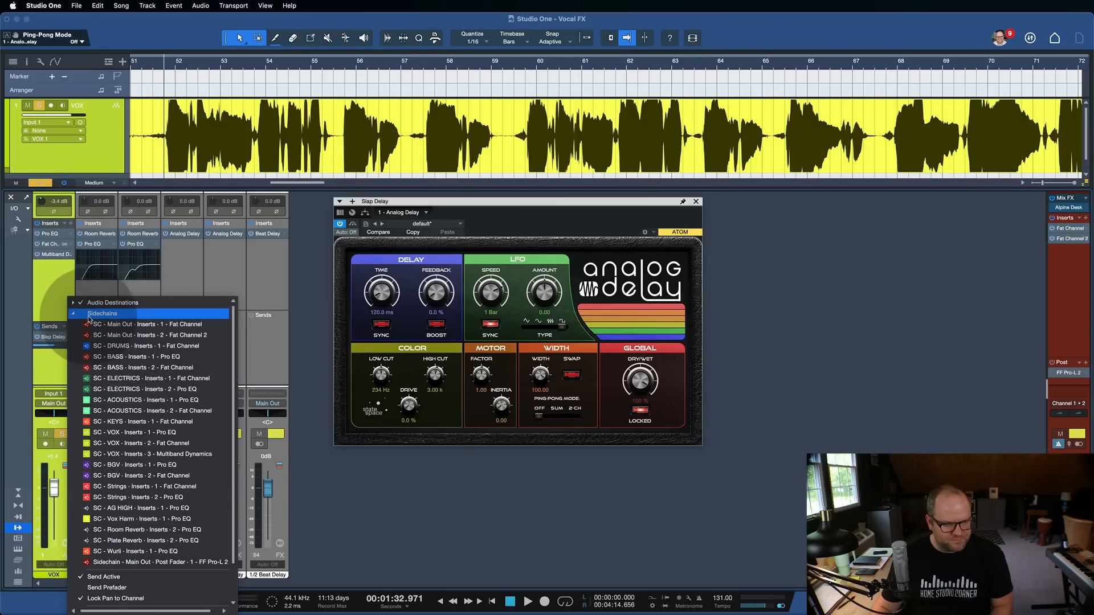
click(102, 302)
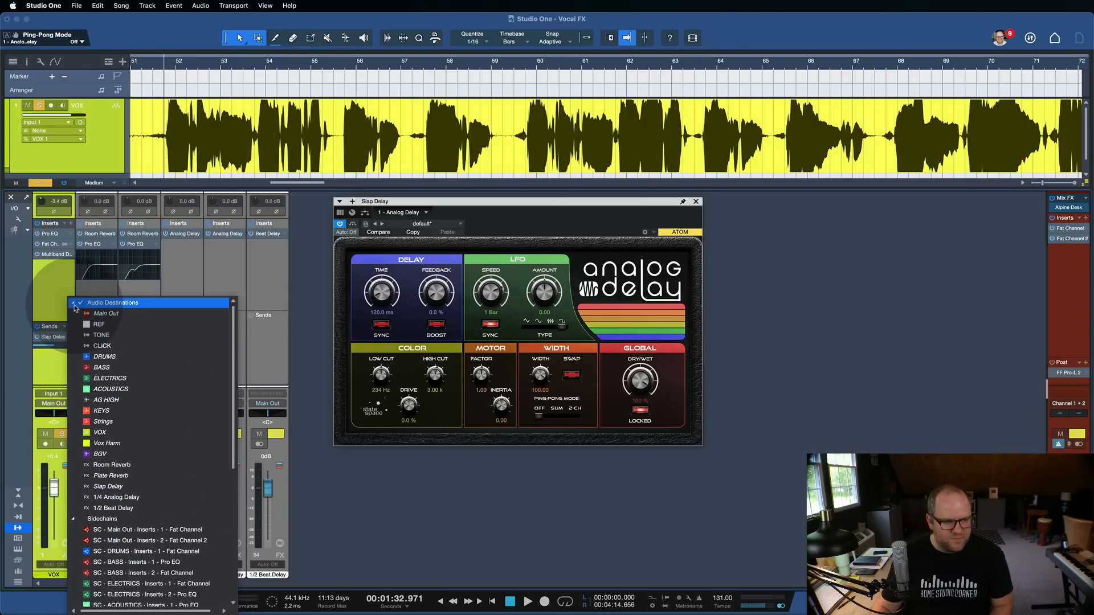
click(128, 497)
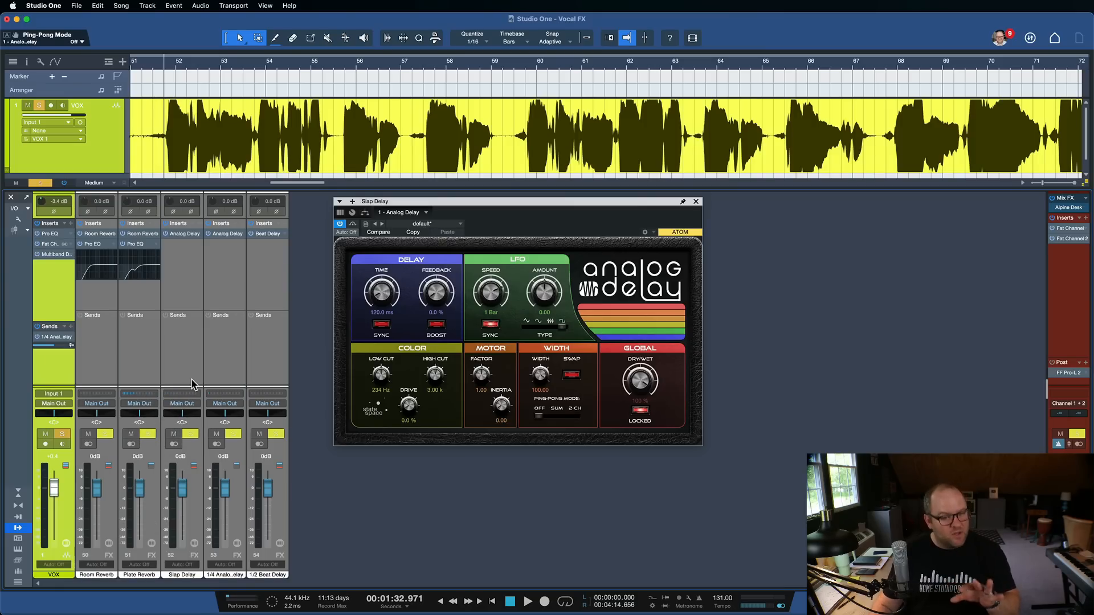
Step: Show the 1/4 Analog Delay channel's Analog Delay settings and audition the vocal through it
click(239, 366)
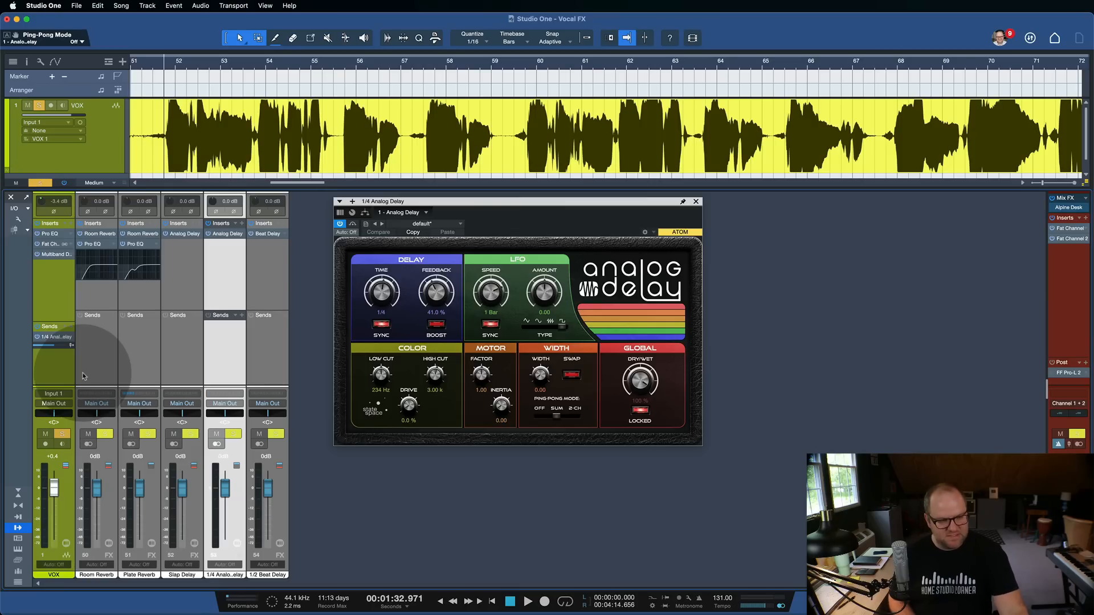
key(space)
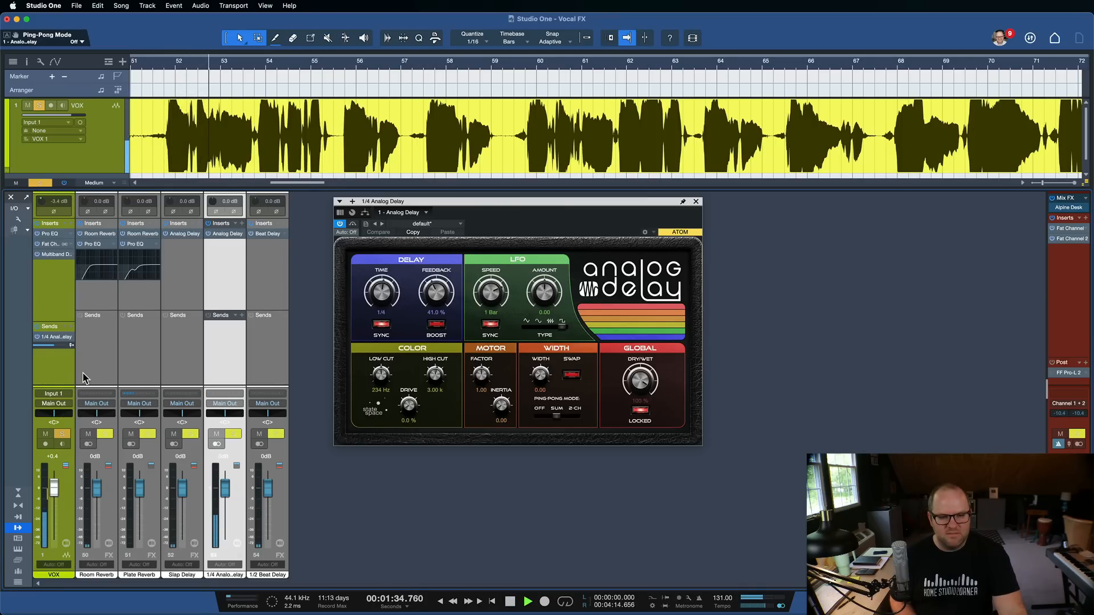
key(space)
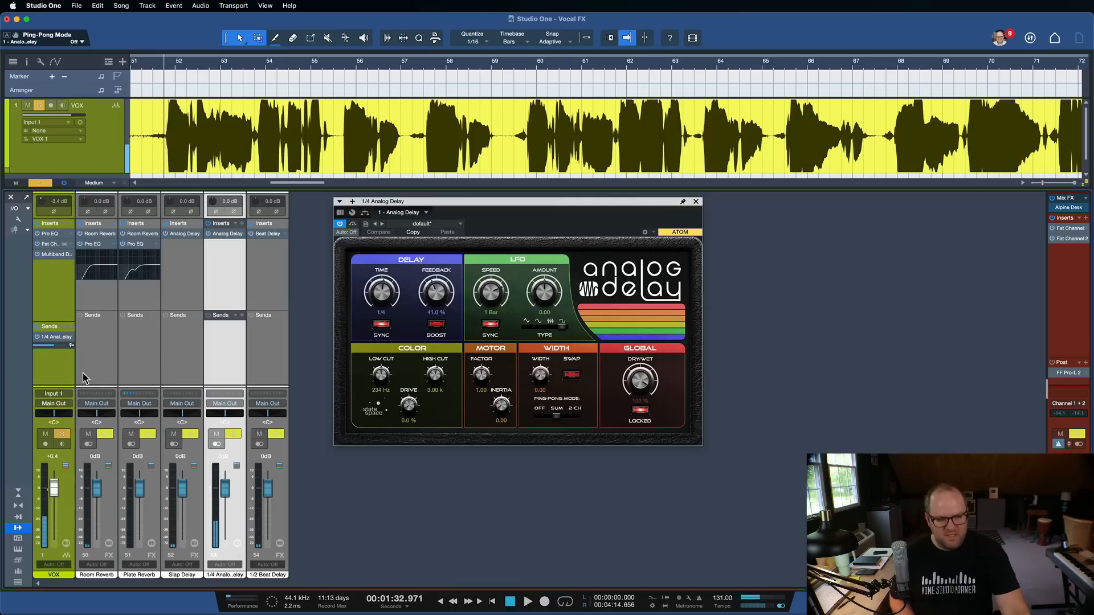
Step: Add a second send on the VOX channel to 1/2 Beat Delay and audition the vocal through both delays
click(71, 326)
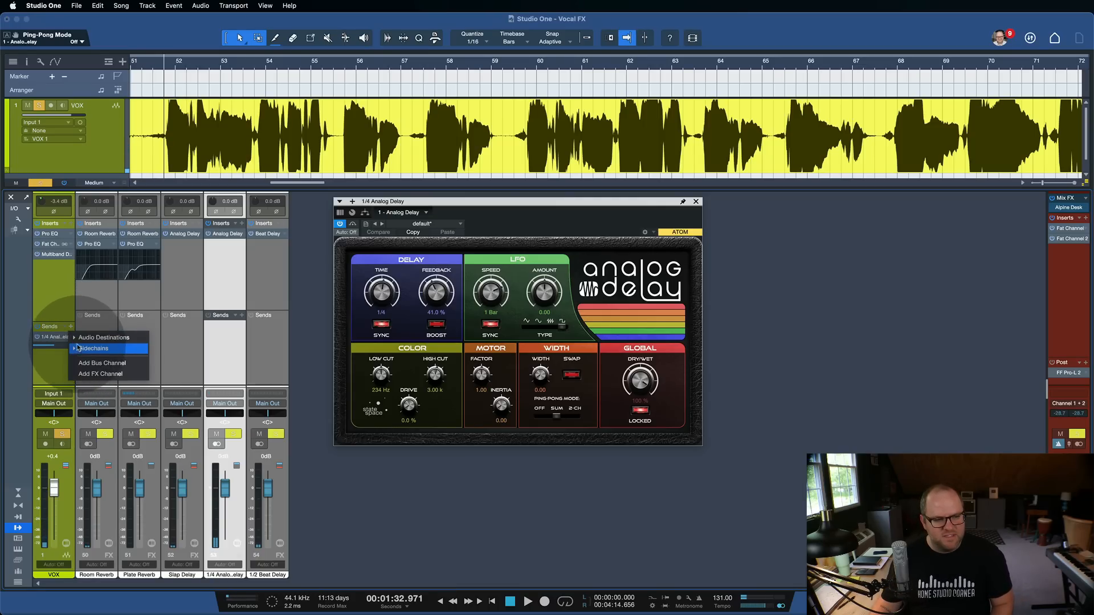
click(74, 339)
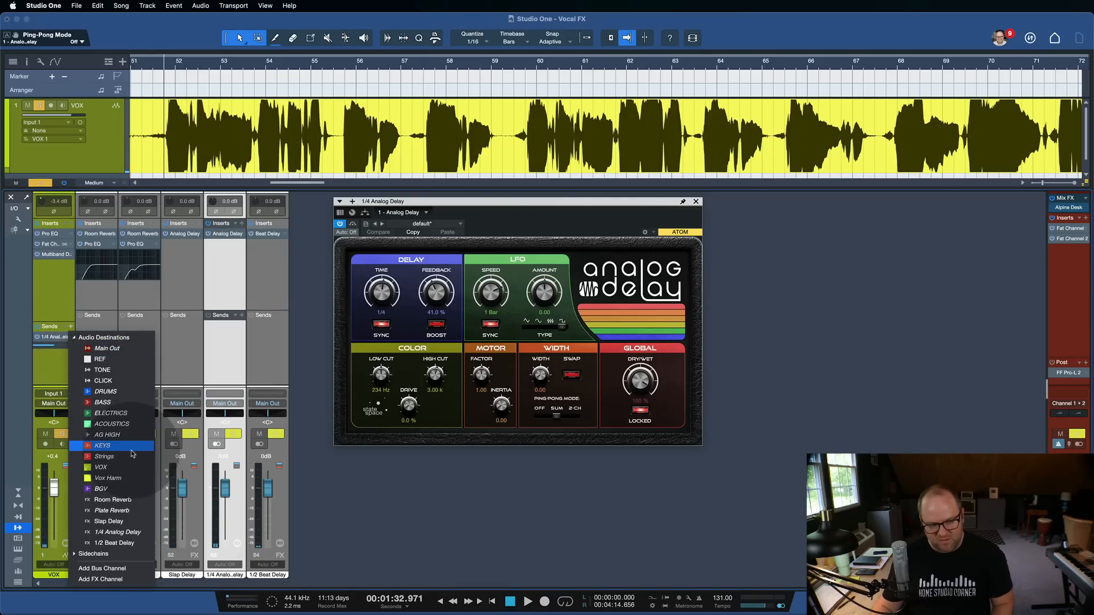
click(114, 543)
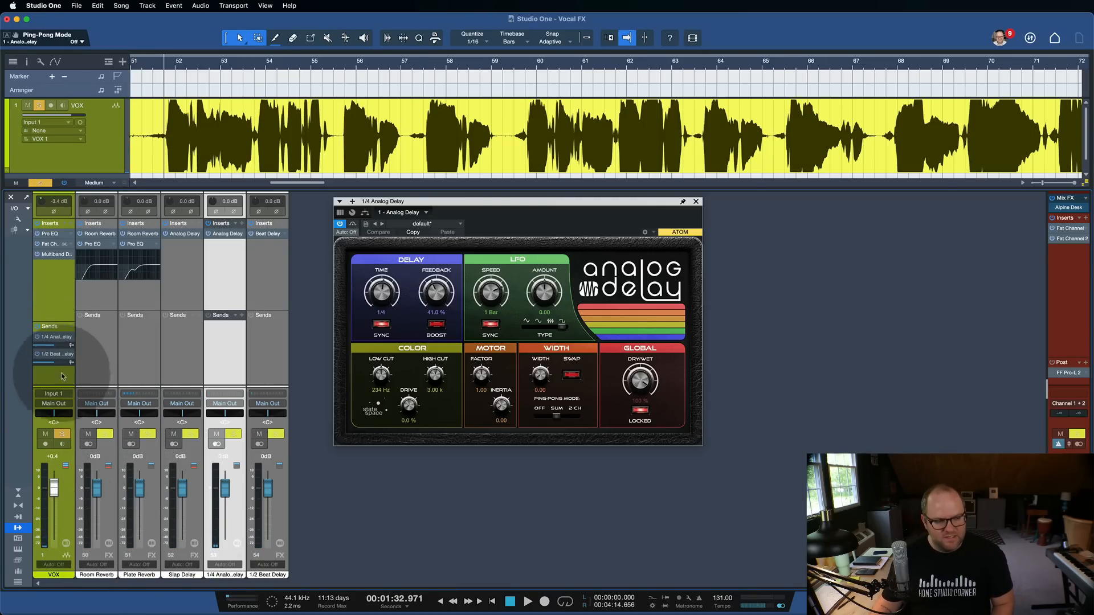
key(space)
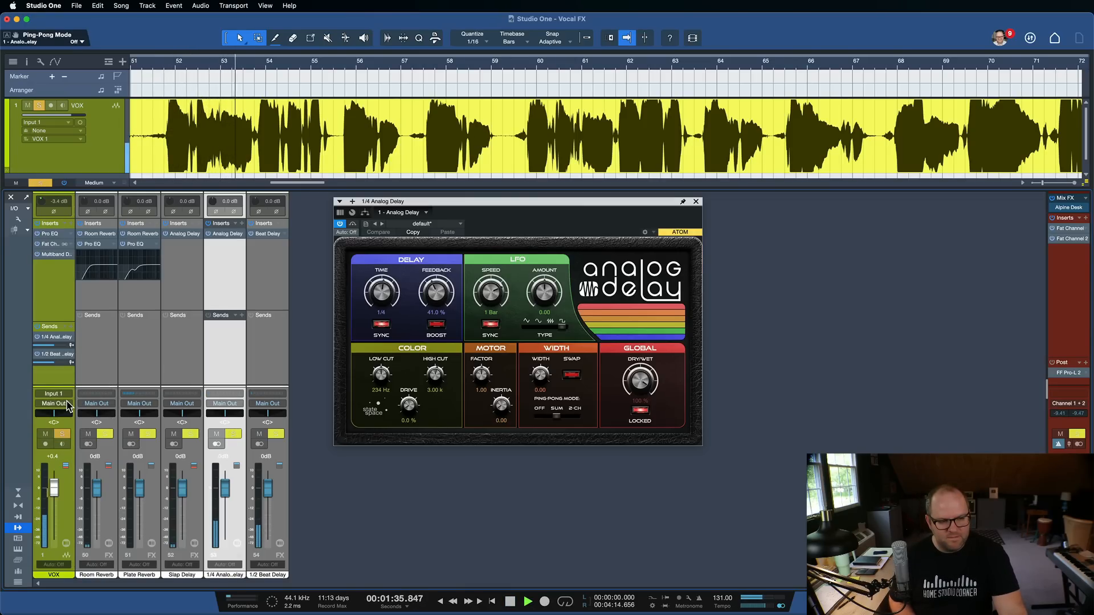
key(space)
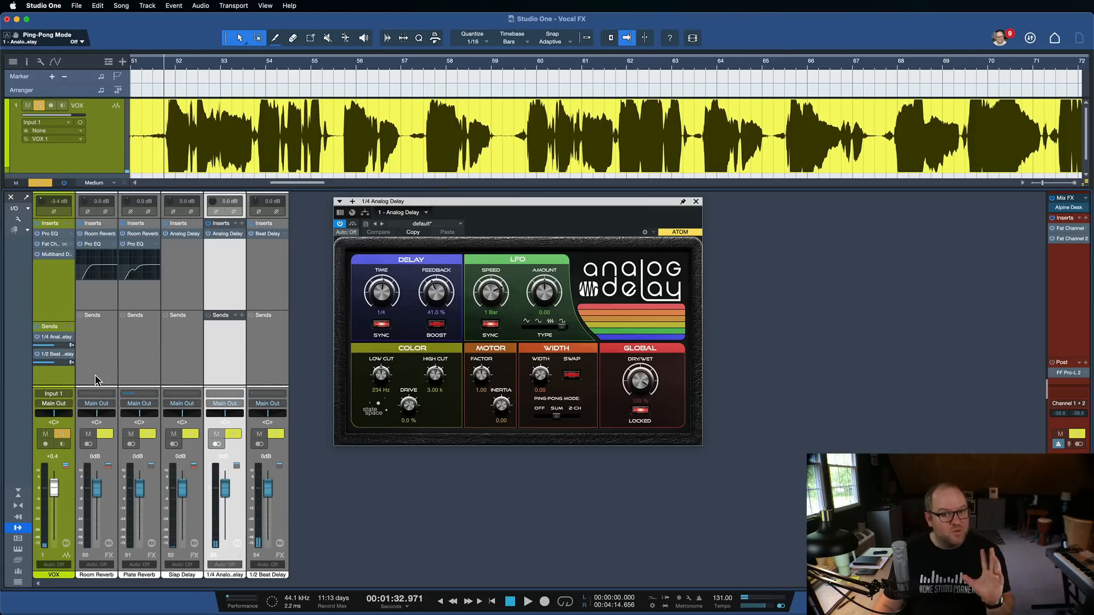
Step: Mute the VOX channel's 1/4 Analog Delay send and audition the vocal through the 1/2 Beat Delay alone
click(35, 338)
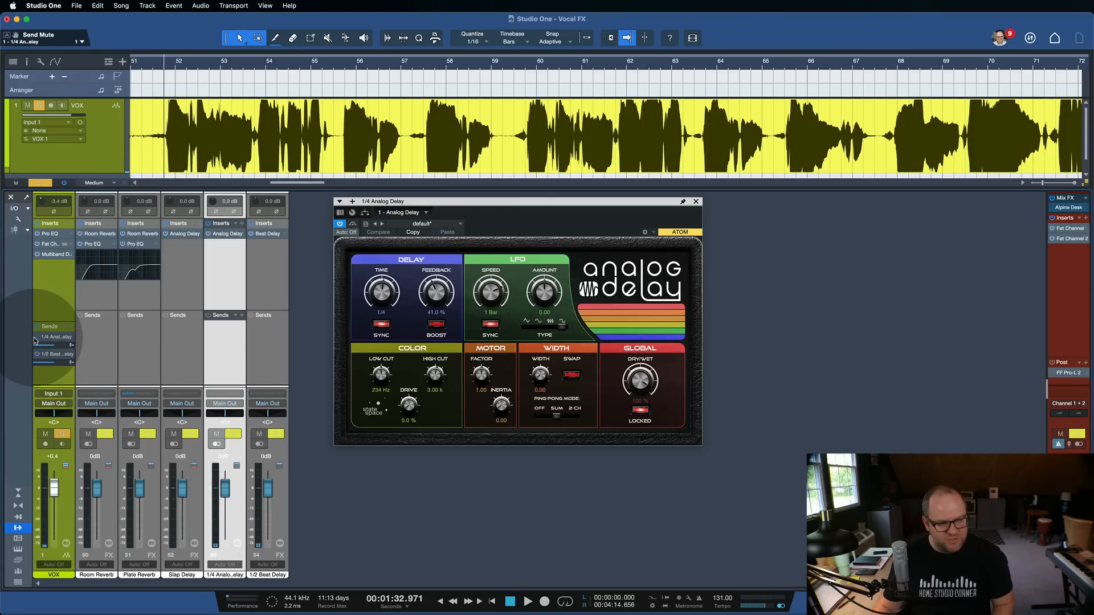
key(space)
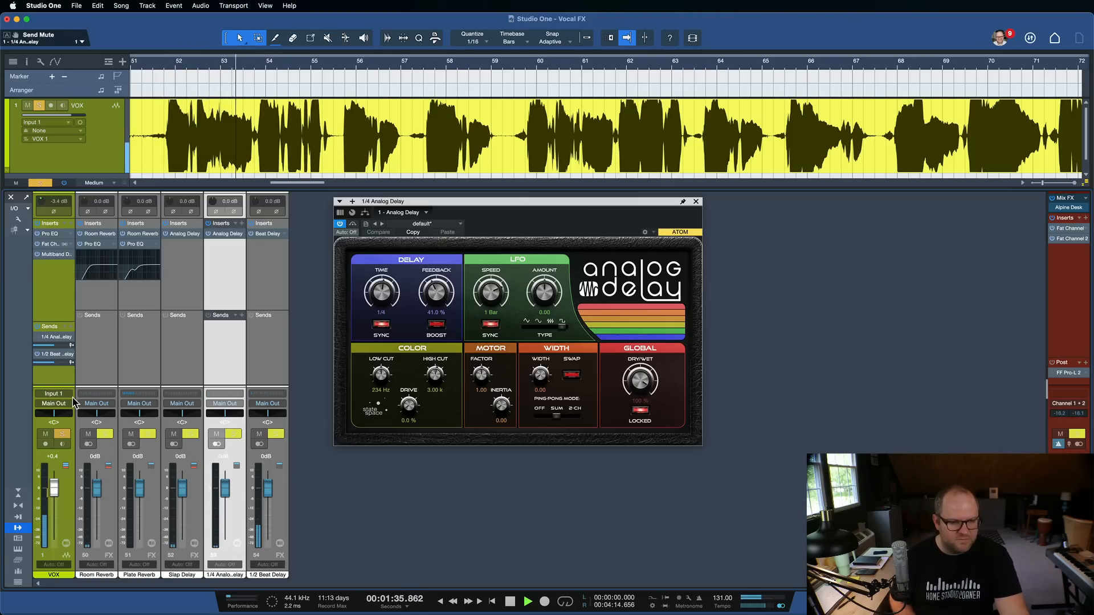
key(space)
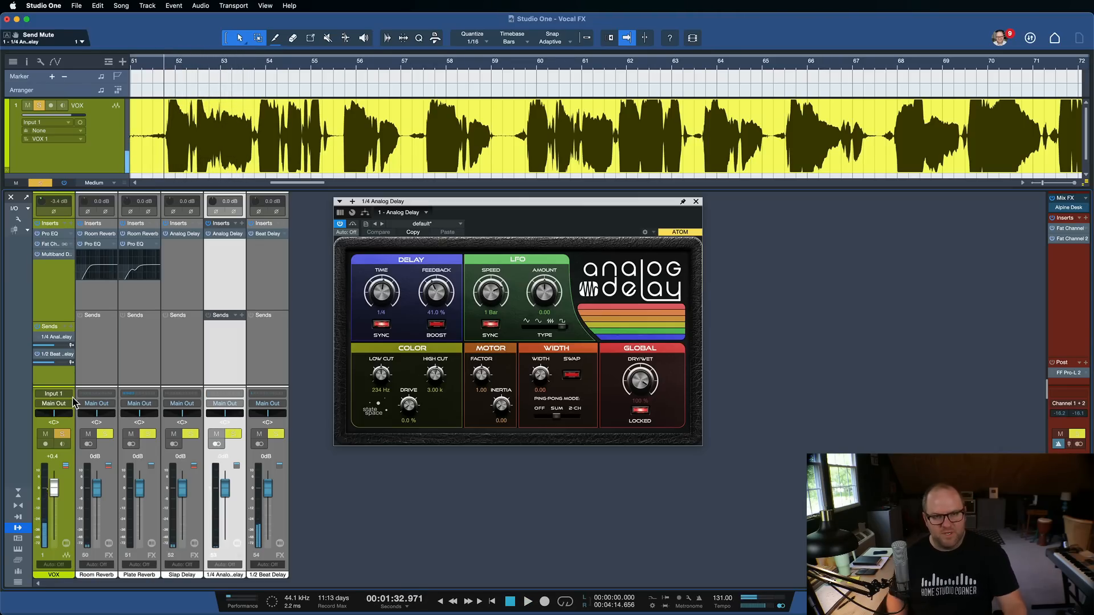
Step: Inspect the Beat Delay plug-in settings on the 1/2 Beat Delay channel and close the plug-in window
click(224, 234)
click(224, 233)
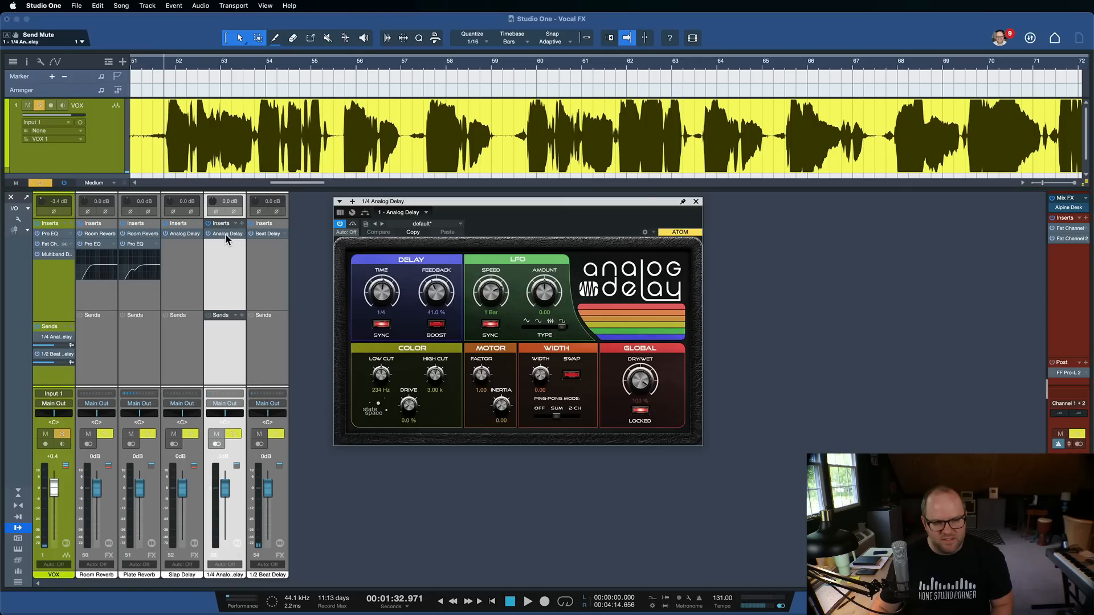
click(259, 247)
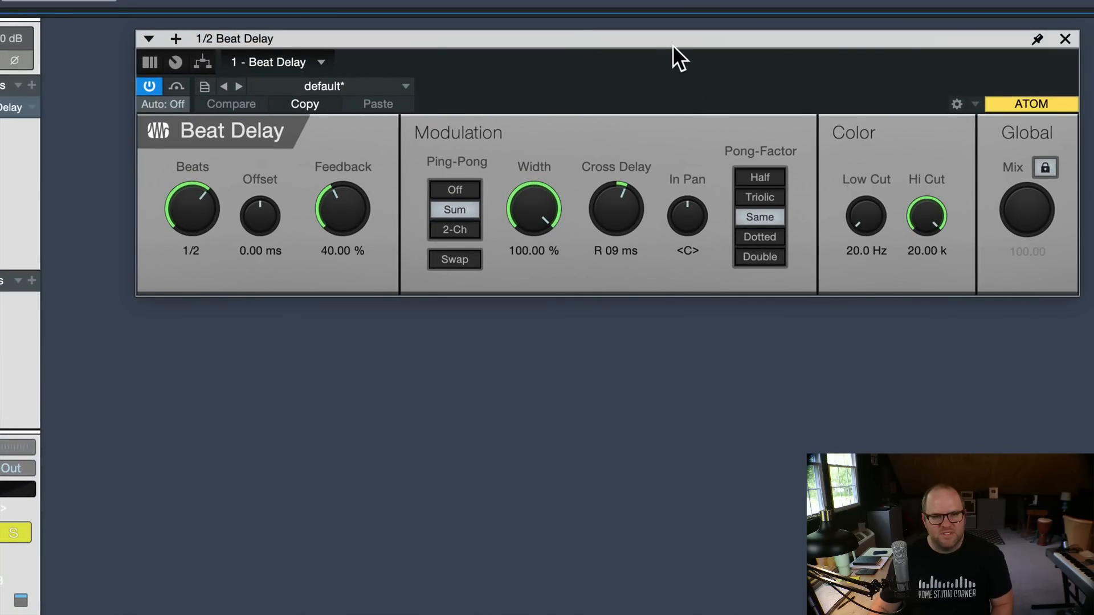
drag(672, 44, 568, 57)
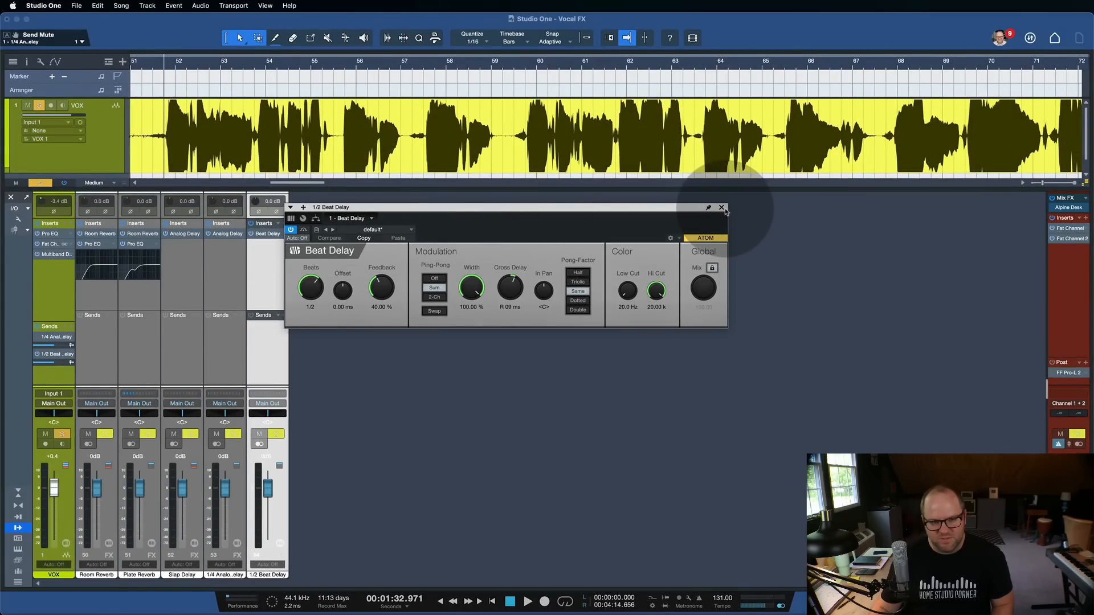
click(721, 207)
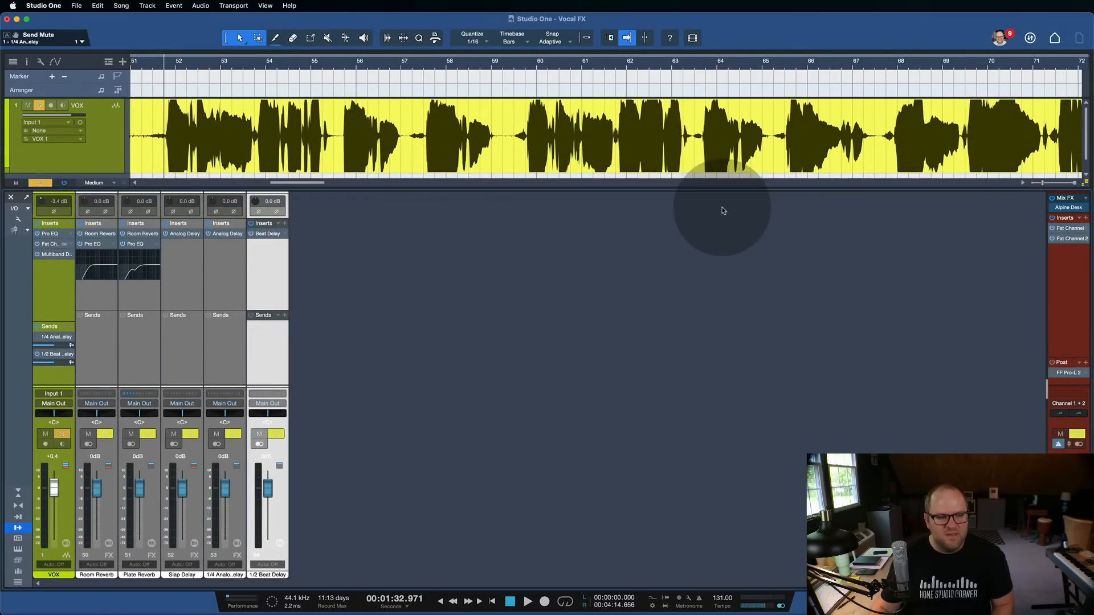
click(230, 365)
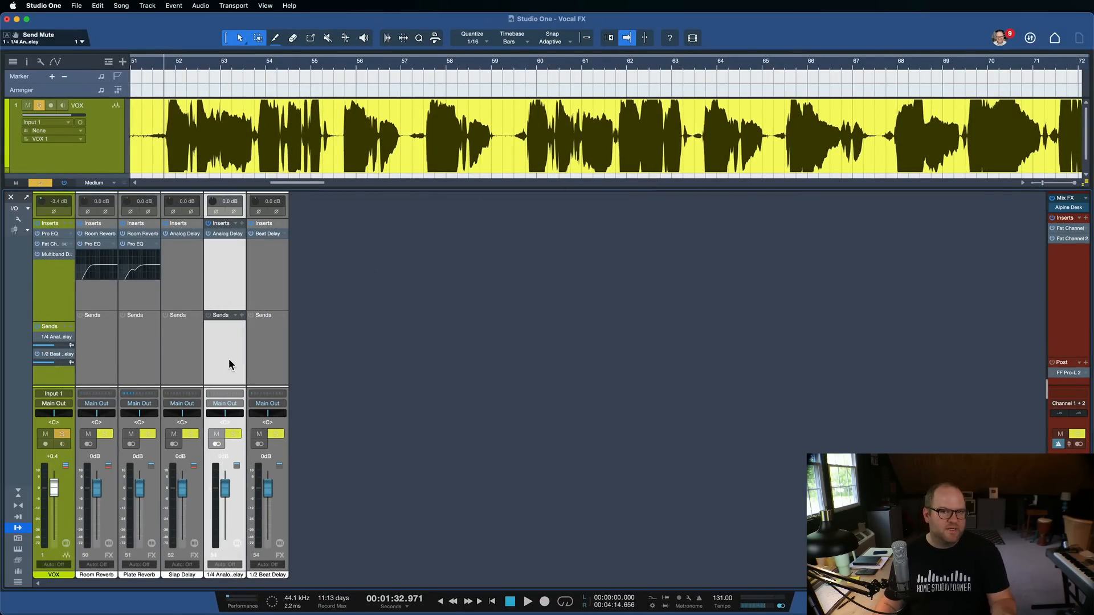
click(268, 335)
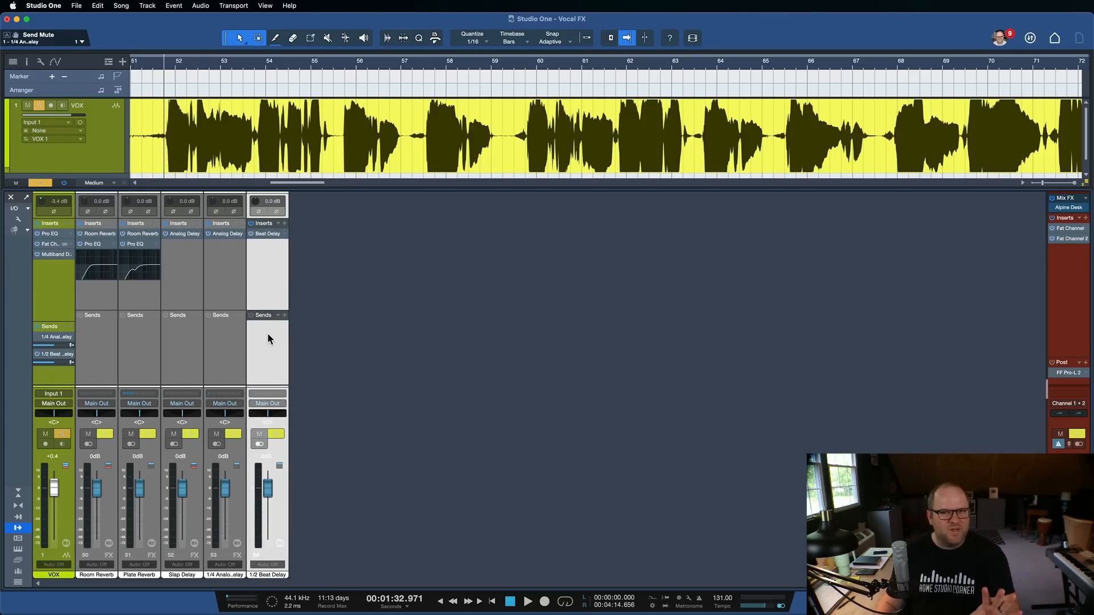
click(231, 336)
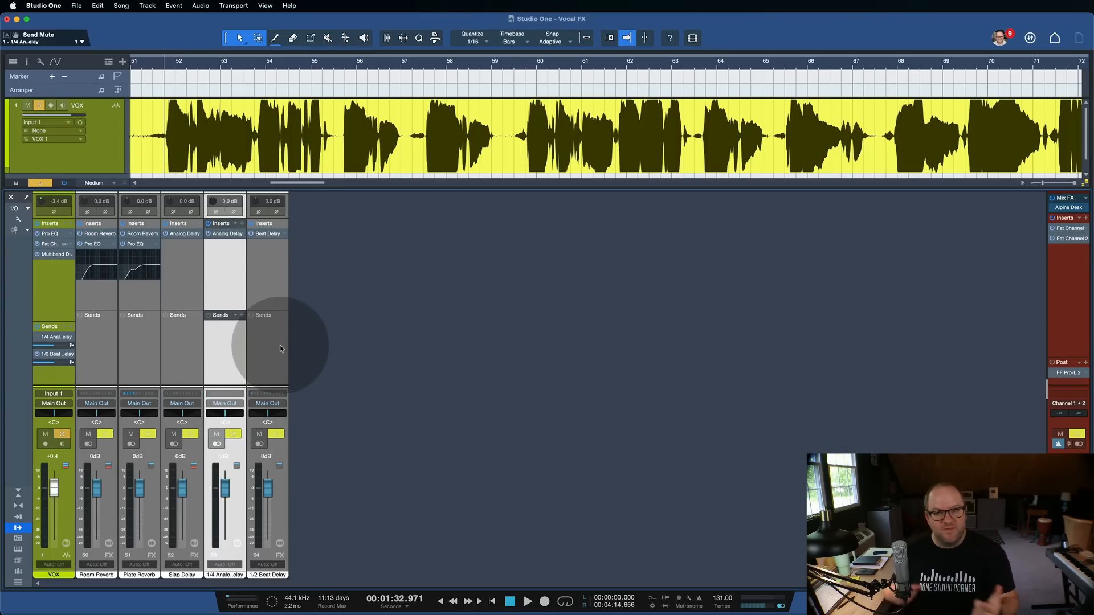
Step: Unmute the VOX channel's 1/4 Analog Delay send and add further sends to Plate Reverb and Slap Delay
click(37, 337)
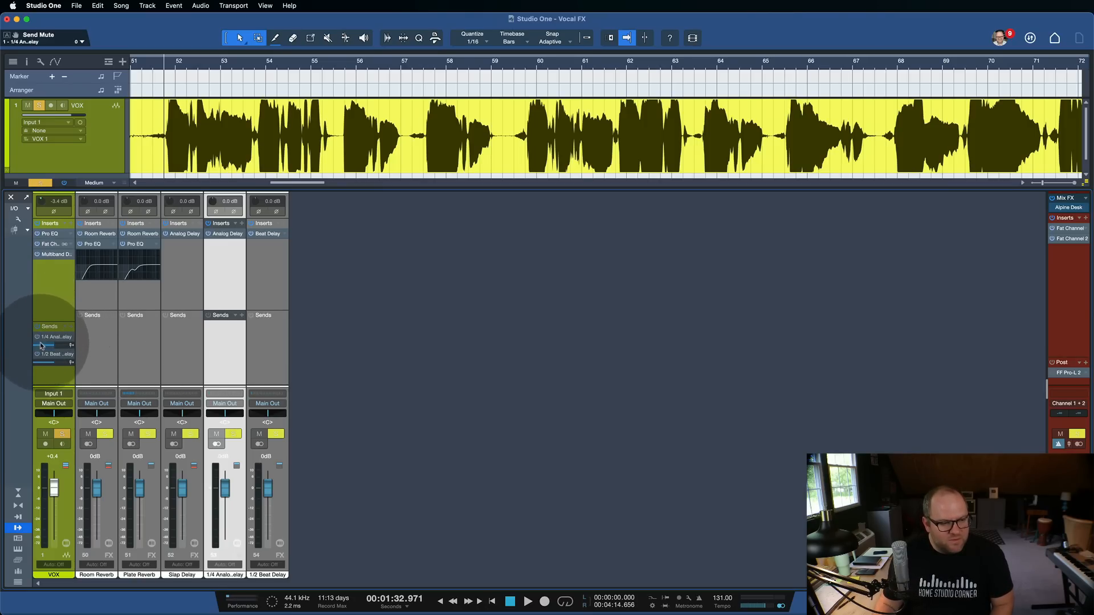
click(70, 327)
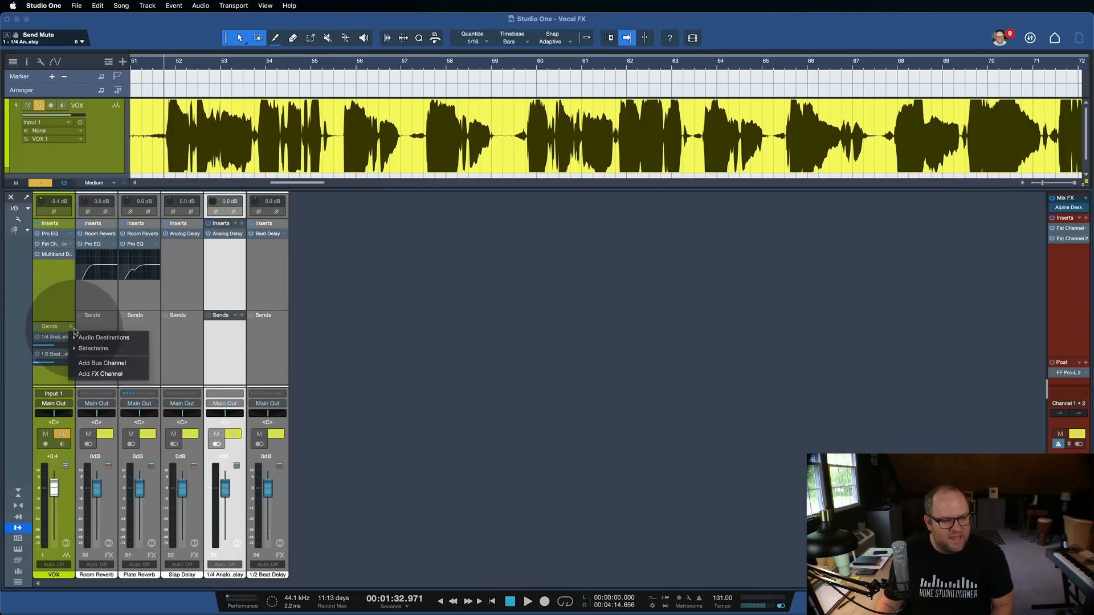
click(91, 337)
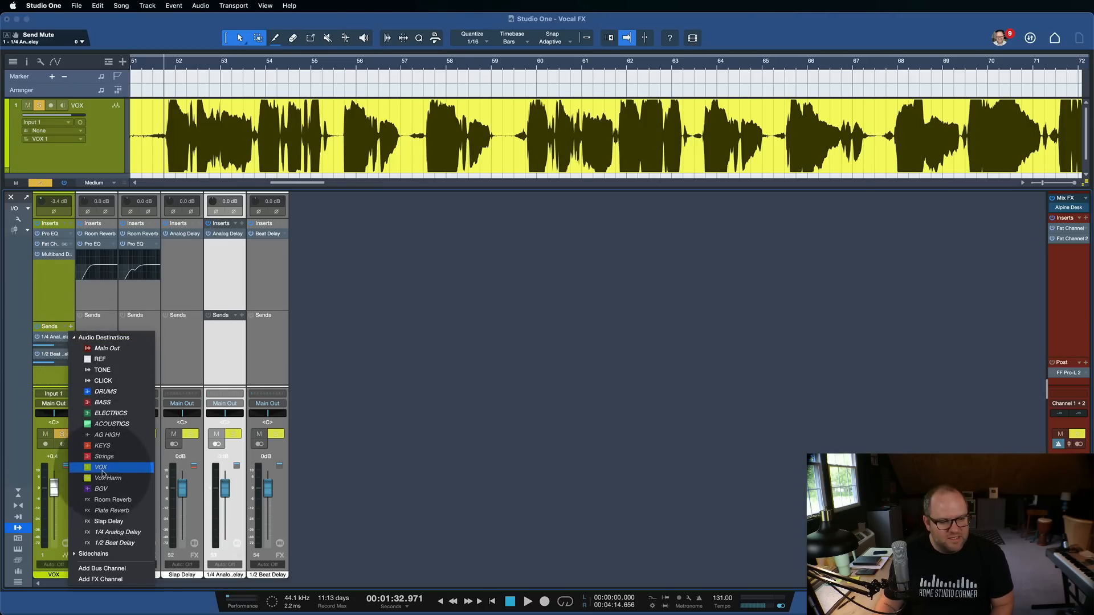
click(109, 510)
click(71, 327)
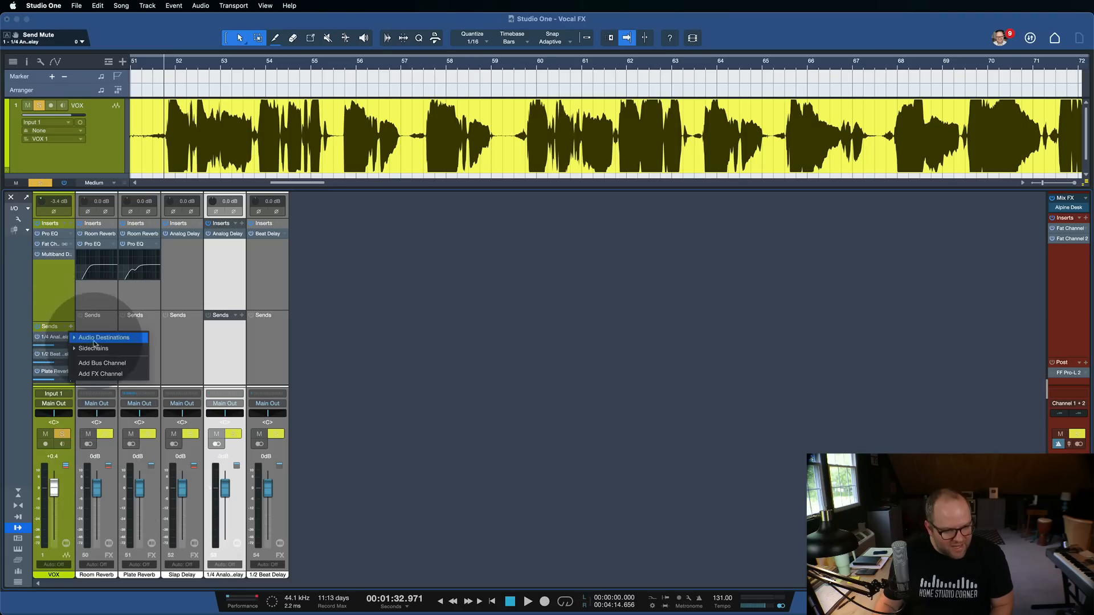
click(94, 337)
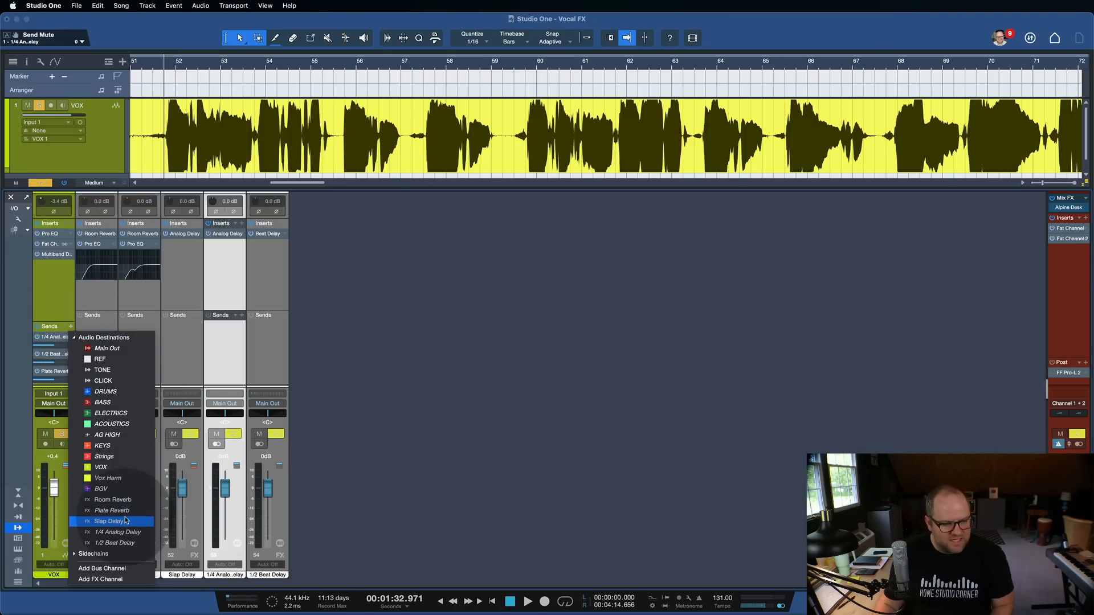
click(130, 499)
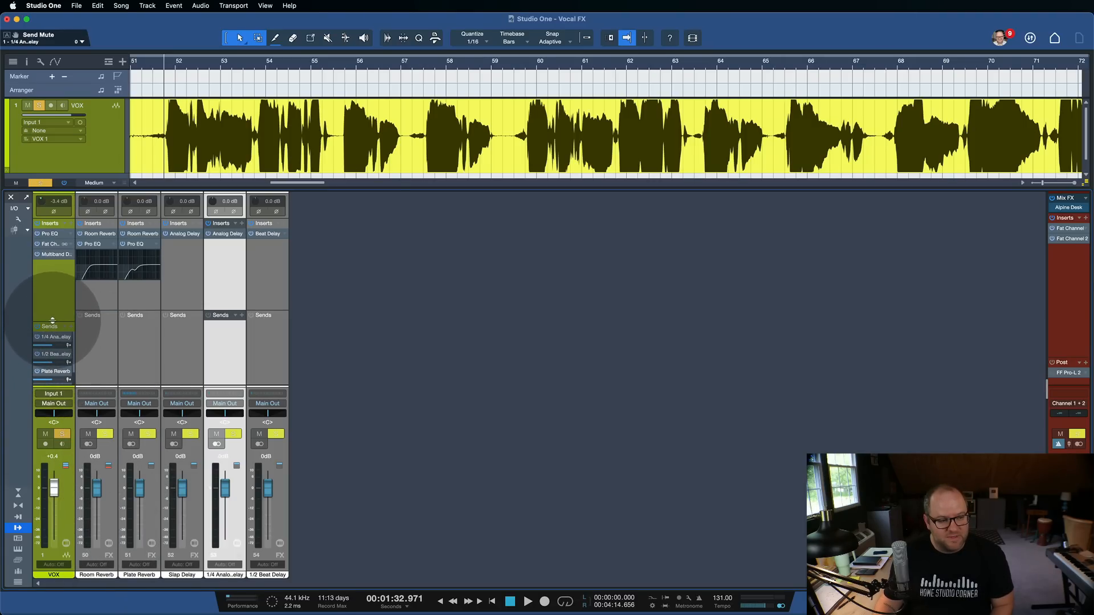
Step: Enlarge the mixer's Sends area and audition the vocal with all four effects sends active
drag(52, 320, 52, 295)
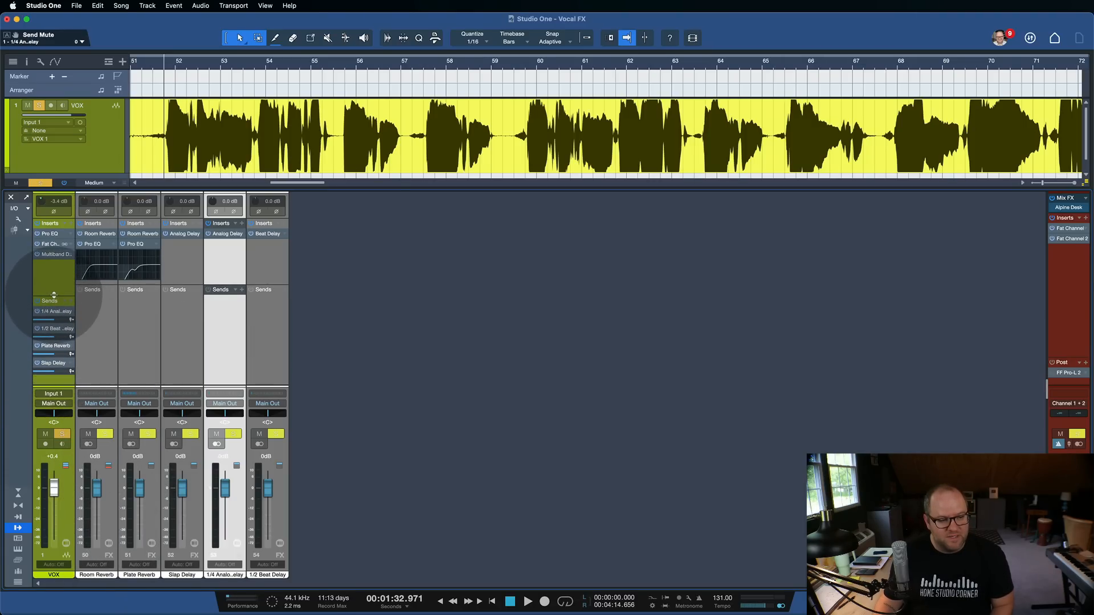
click(184, 52)
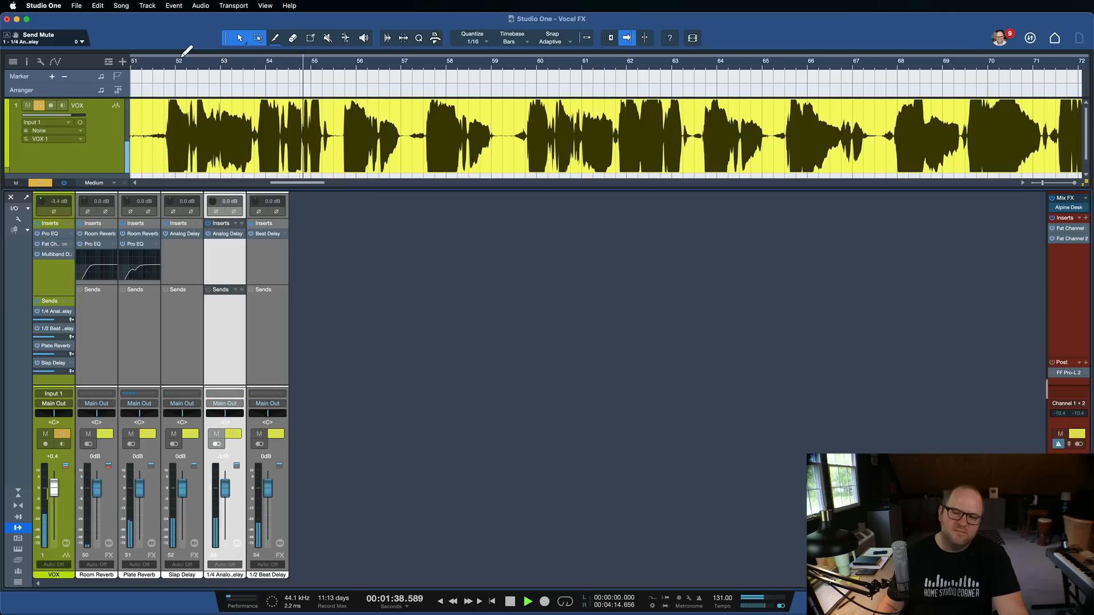
key(space)
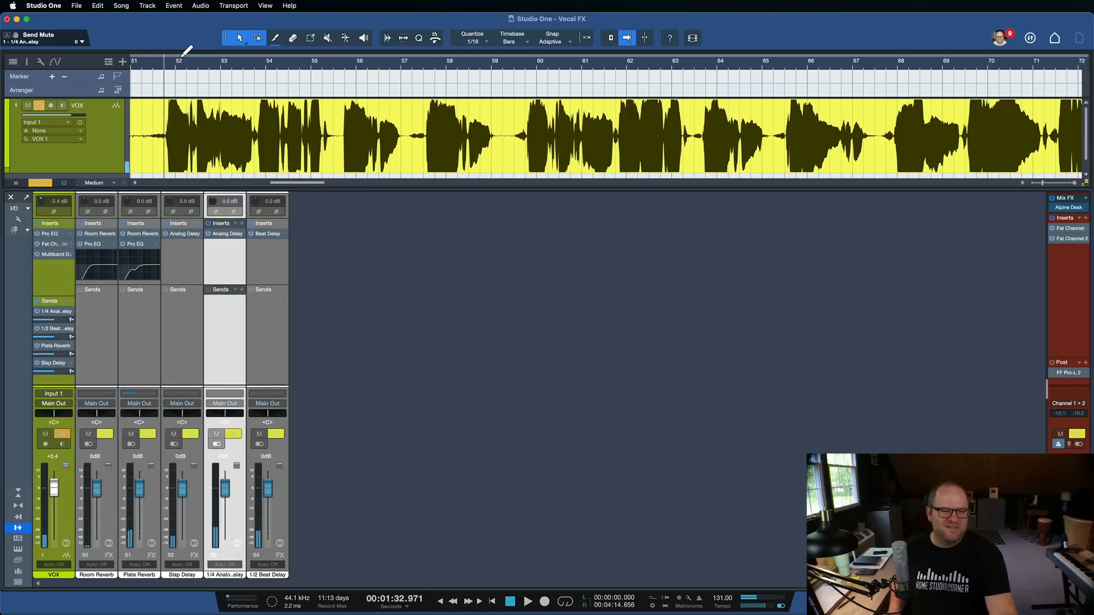